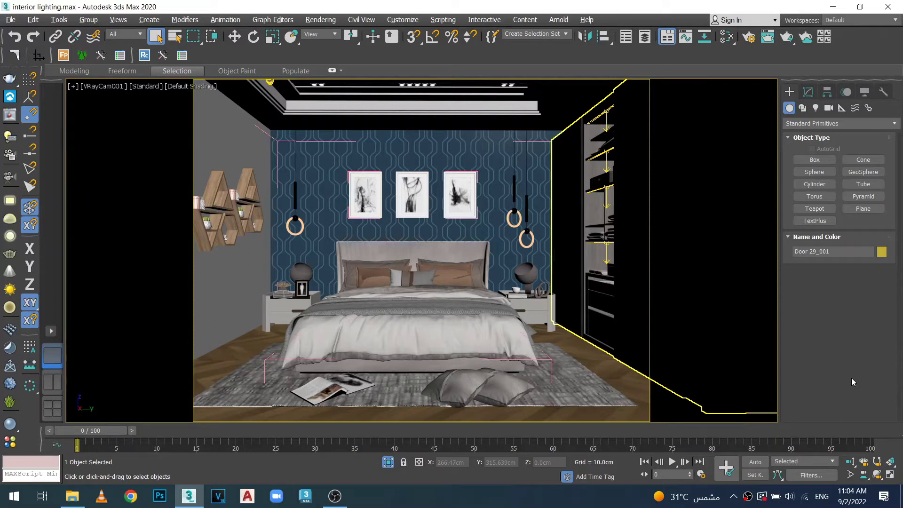
# Render the bedroom from VRayCam001, review the finished image and close the frame buffer
pyautogui.click(788, 38)
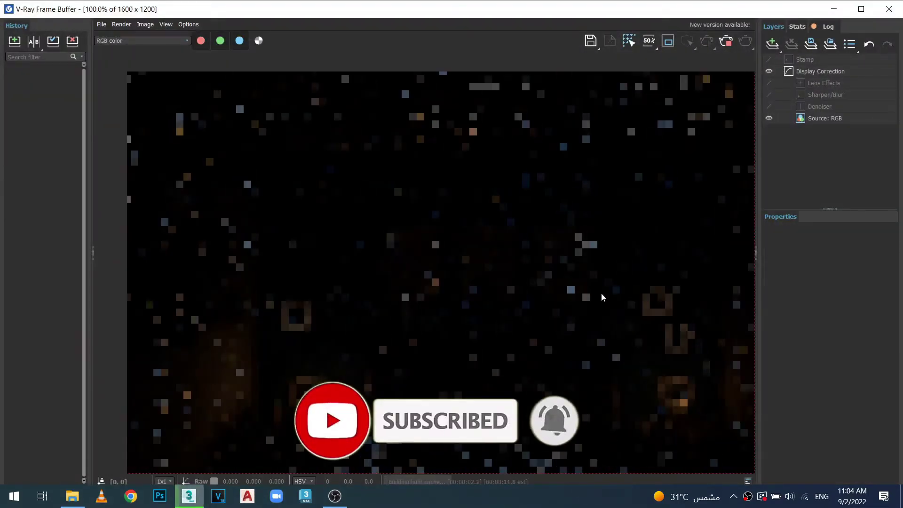
pyautogui.scroll(-2, 562, 301)
pyautogui.scroll(2, 529, 305)
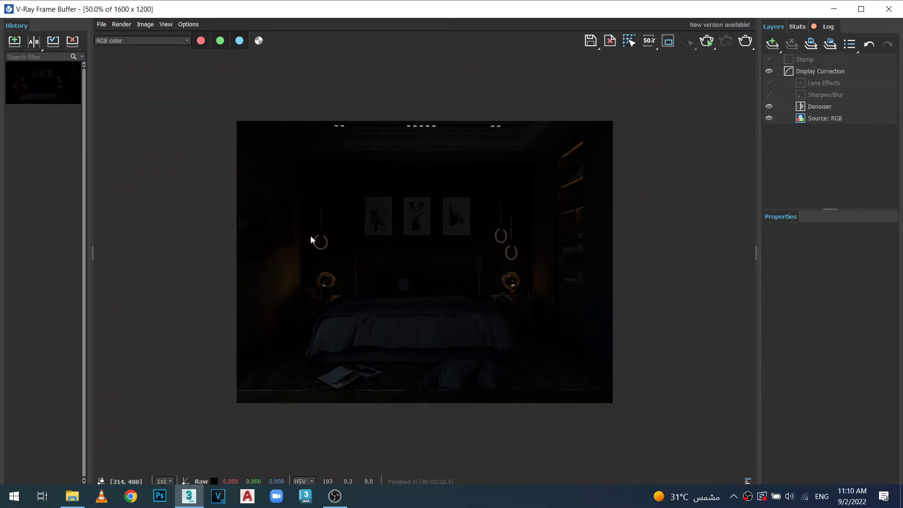
pyautogui.click(888, 9)
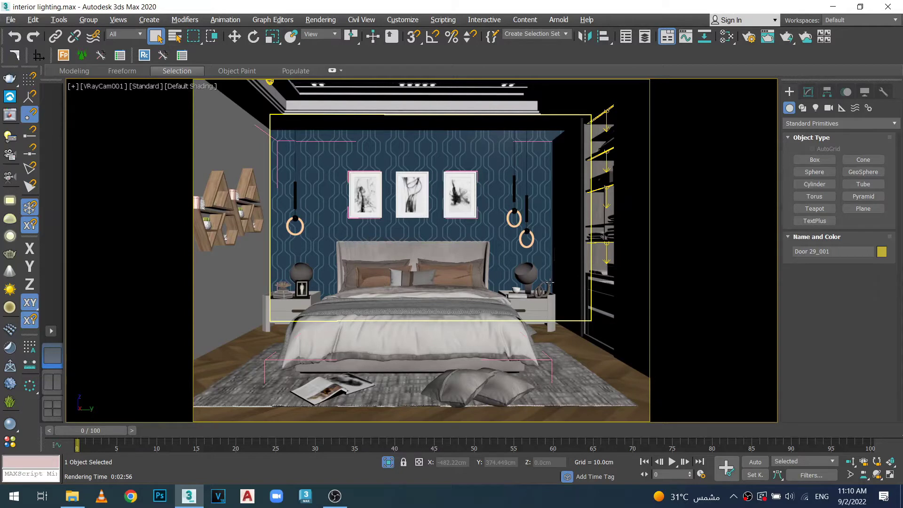
# Show the top view full size and examine the room layout around the curtained window wall
pyautogui.hotkey('alt', 'w')
pyautogui.click(341, 332)
pyautogui.hotkey('alt', 'w')
pyautogui.scroll(-2, 360, 318)
pyautogui.moveTo(361, 318); pyautogui.dragTo(435, 294, button='middle')
pyautogui.scroll(2, 369, 266)
pyautogui.scroll(-2, 453, 291)
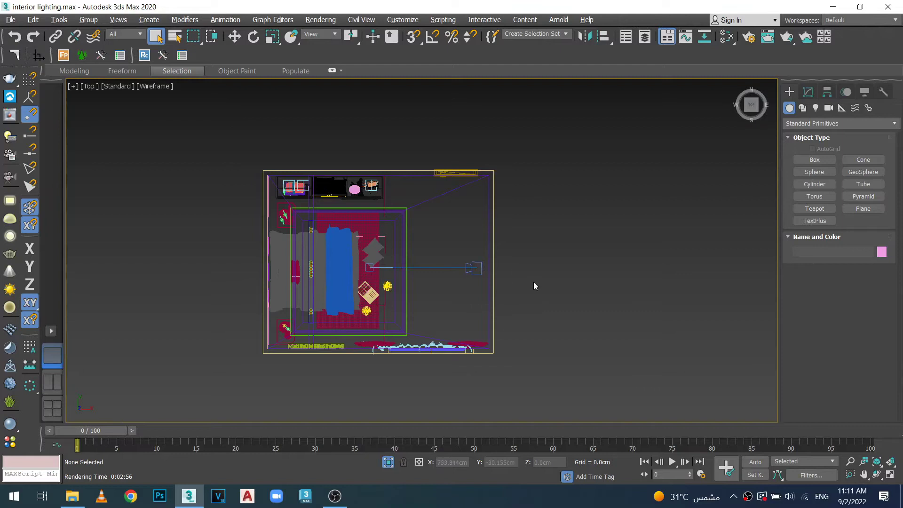
pyautogui.moveTo(534, 285); pyautogui.dragTo(528, 264, button='middle')
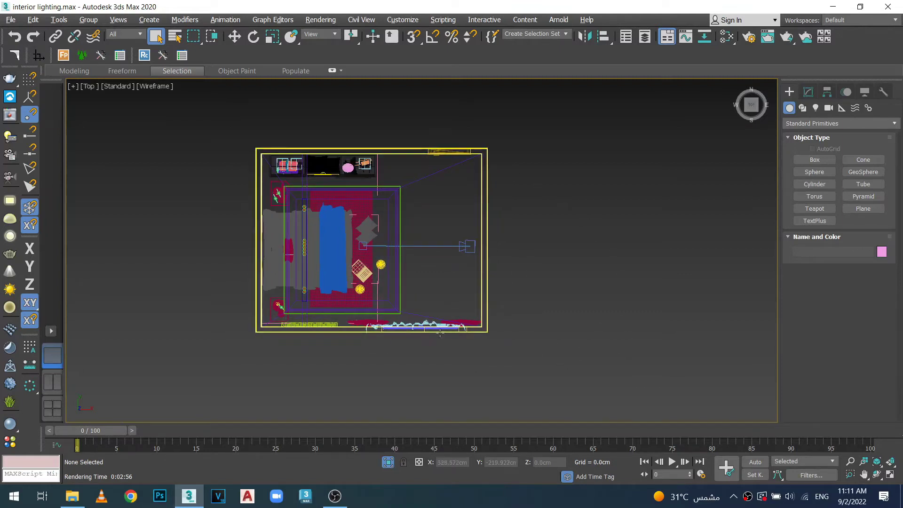
pyautogui.scroll(5, 439, 333)
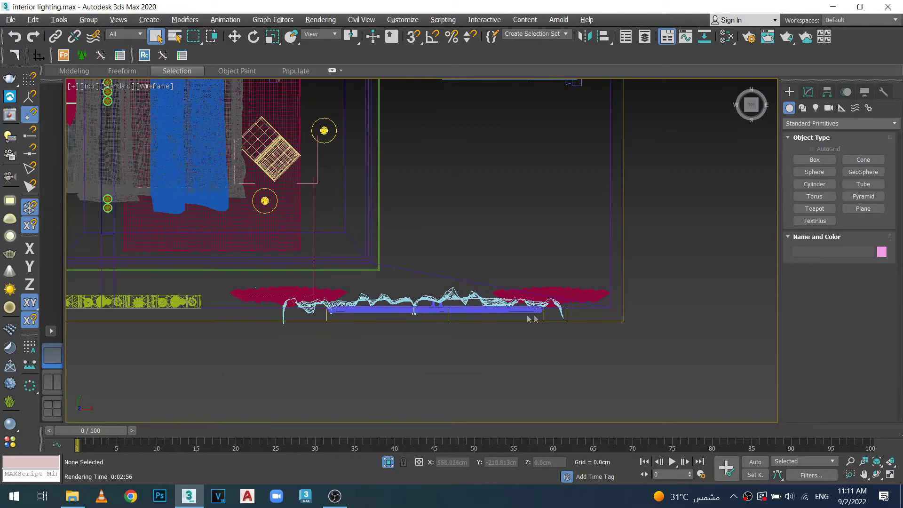
pyautogui.scroll(-4, 532, 319)
pyautogui.moveTo(500, 332); pyautogui.dragTo(415, 332, button='middle')
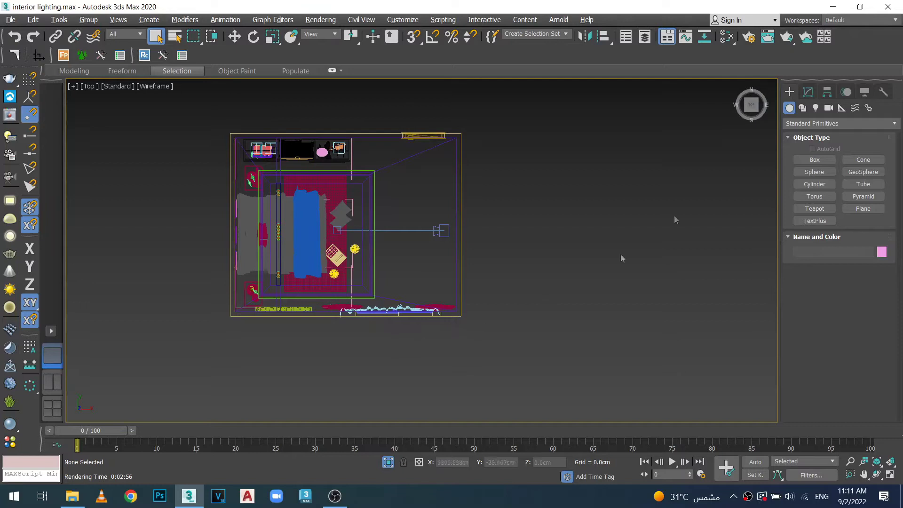
# Create a VRaySun outside the curtained window with its target inside the room, and add the VRaySky environment map
pyautogui.click(815, 107)
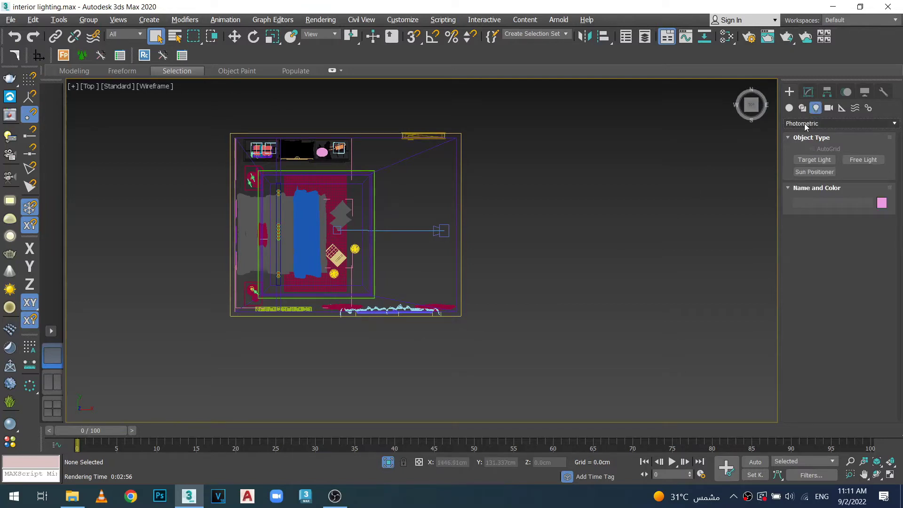
pyautogui.click(804, 123)
pyautogui.click(797, 152)
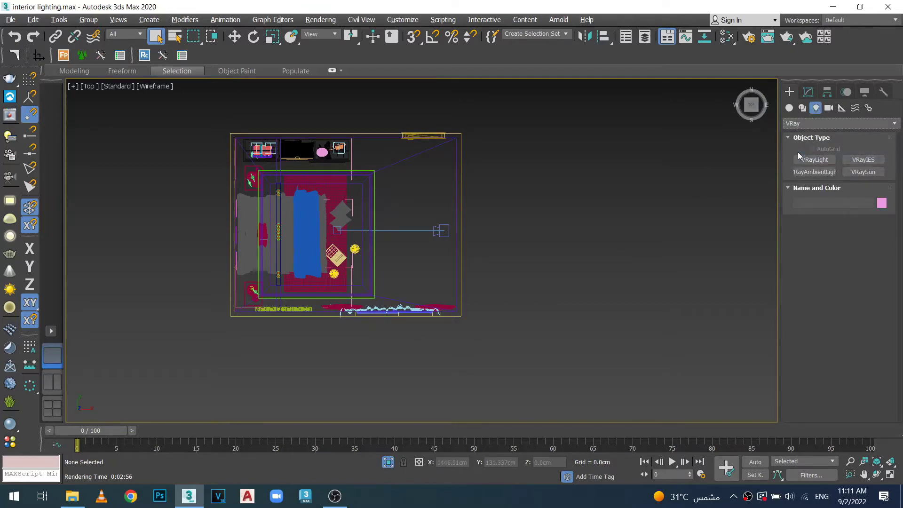
pyautogui.click(858, 171)
pyautogui.scroll(-3, 436, 256)
pyautogui.moveTo(463, 313); pyautogui.dragTo(496, 256, button='middle')
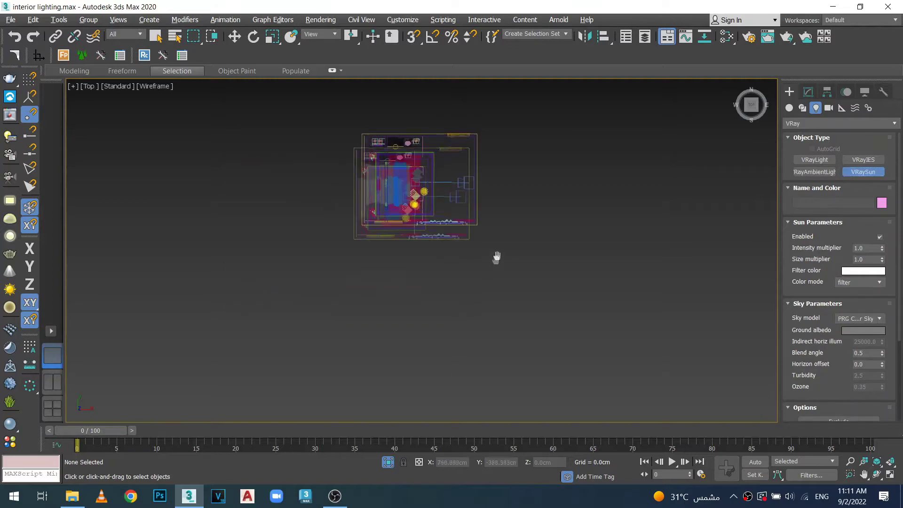
pyautogui.moveTo(443, 334); pyautogui.dragTo(445, 159)
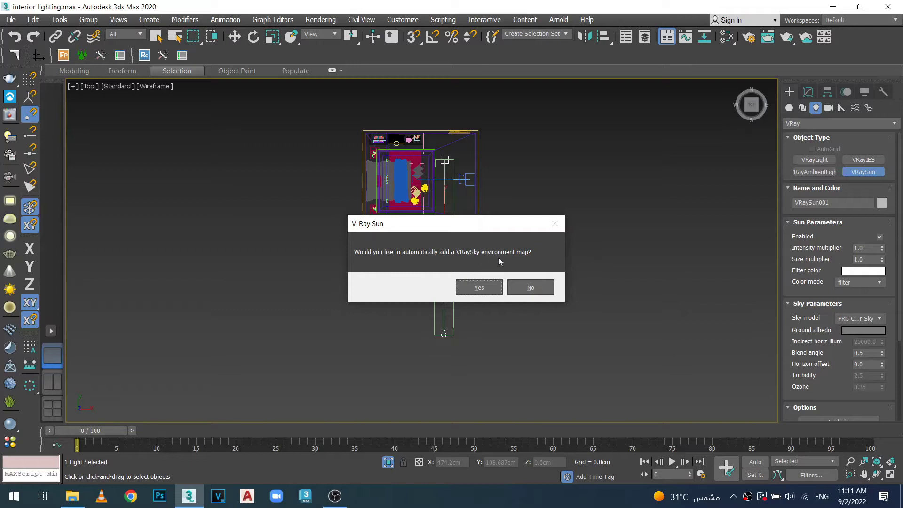
pyautogui.click(478, 287)
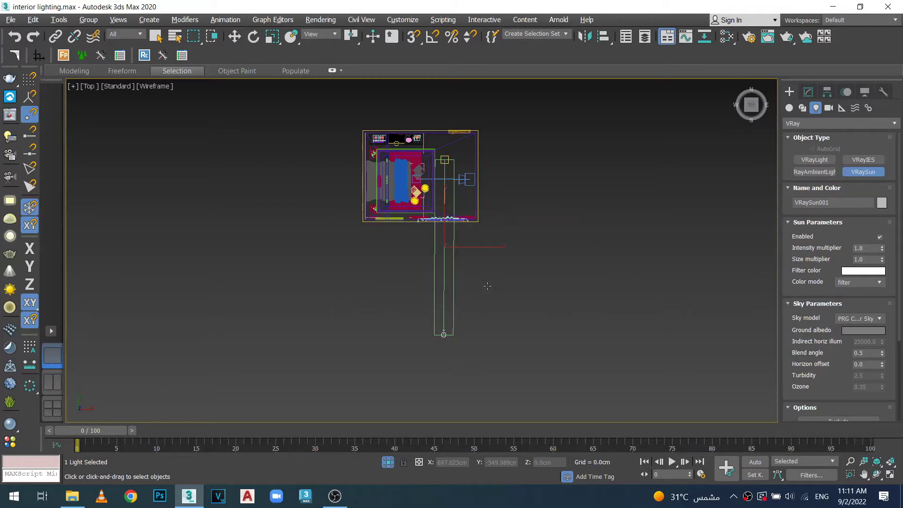
pyautogui.rightClick(494, 286)
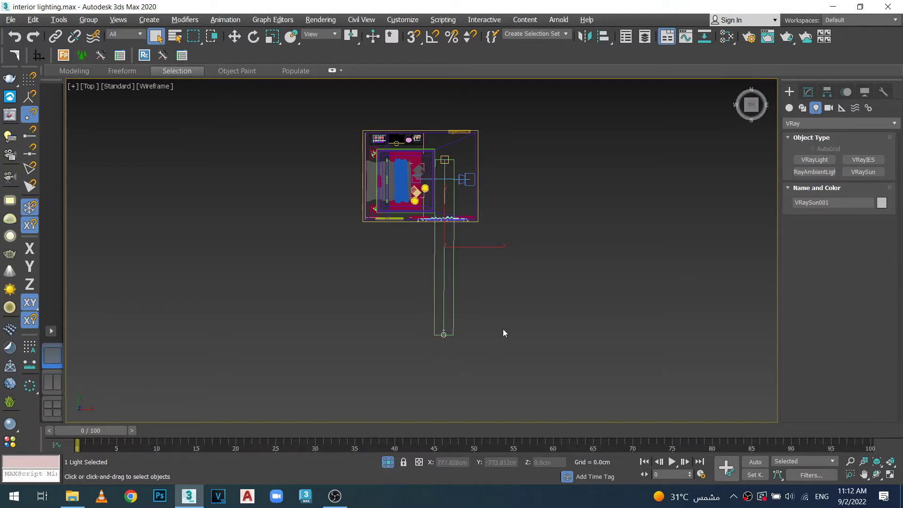
# Arrange two side-by-side viewports, framing the sun in a top view beside the camera view, and ready the Move tool
pyautogui.click(53, 384)
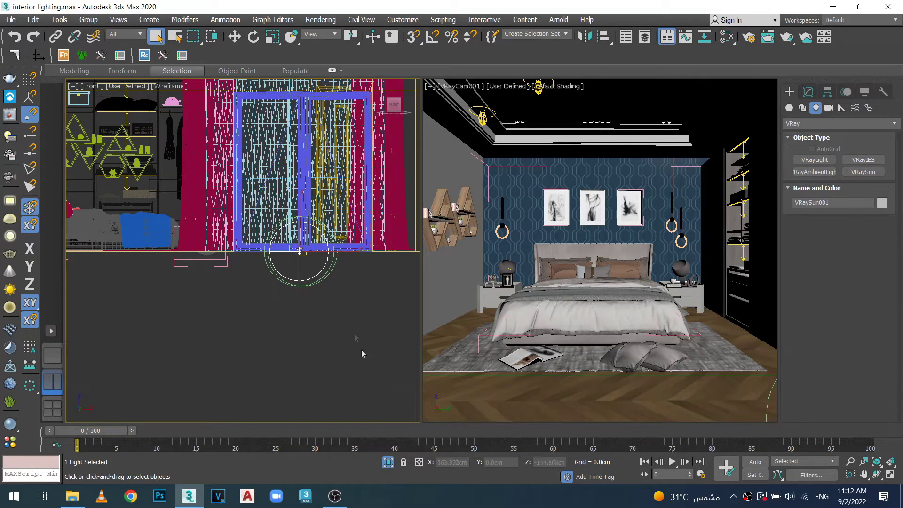
pyautogui.scroll(-7, 262, 318)
pyautogui.press('t')
pyautogui.press('z')
pyautogui.scroll(-4, 264, 323)
pyautogui.moveTo(291, 272); pyautogui.dragTo(296, 300, button='middle')
pyautogui.scroll(2, 303, 296)
pyautogui.press('w')
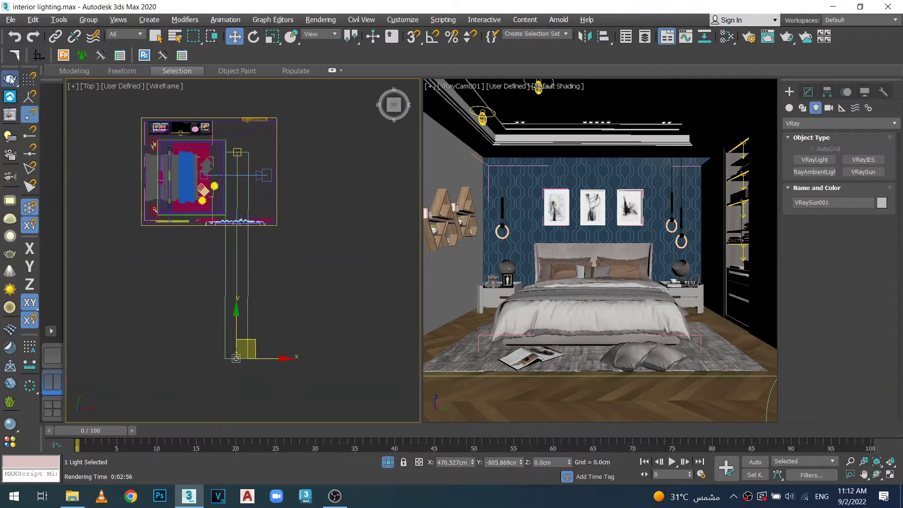
# Start an interactive V-Ray render of the camera view and fit the image in the frame buffer
pyautogui.click(11, 118)
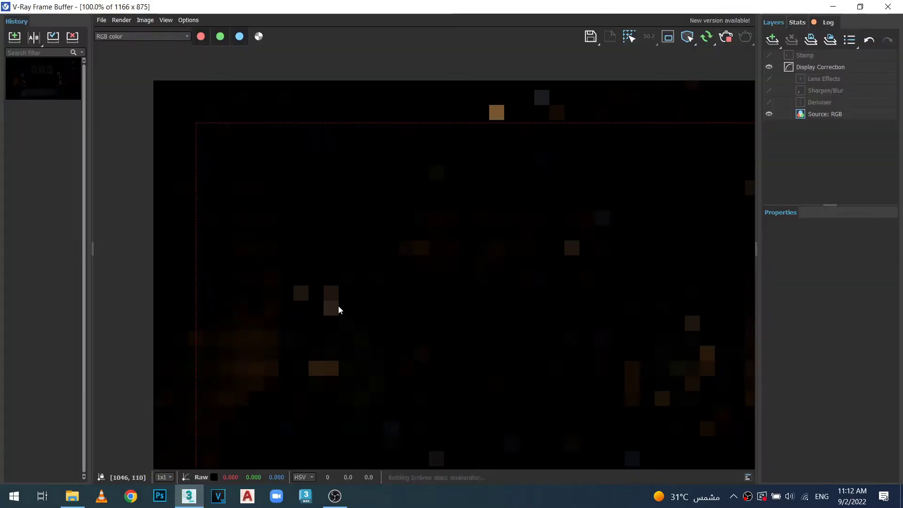
pyautogui.scroll(-4, 331, 280)
pyautogui.scroll(3, 425, 255)
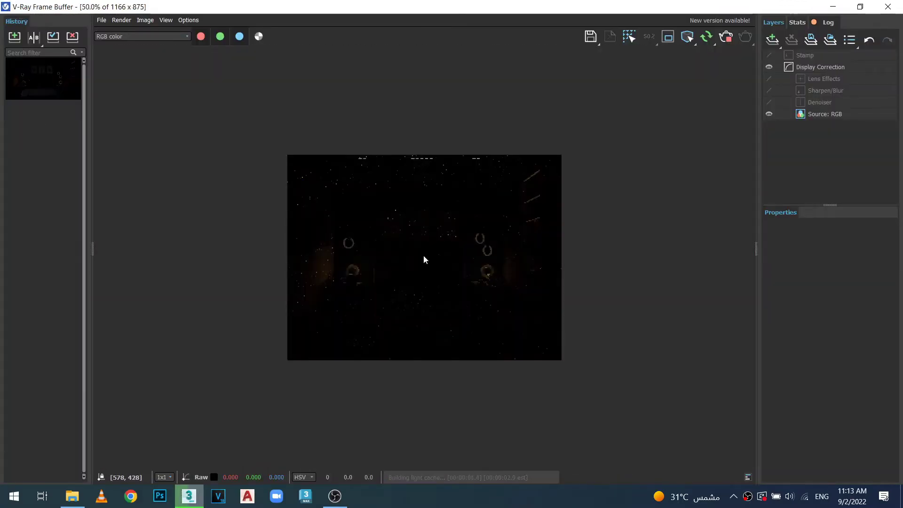
pyautogui.scroll(1, 423, 256)
pyautogui.scroll(-1, 424, 256)
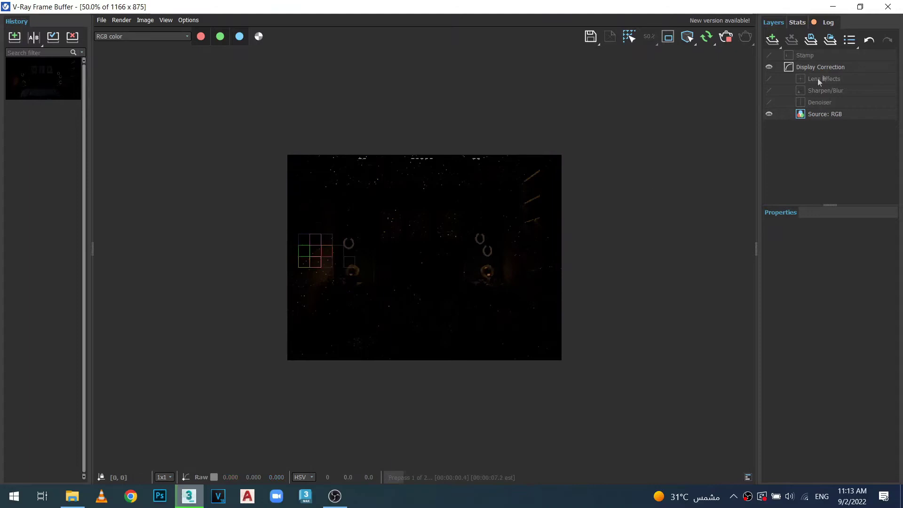
# Shrink the frame buffer window and place it beside the top view so both stay visible
pyautogui.click(861, 6)
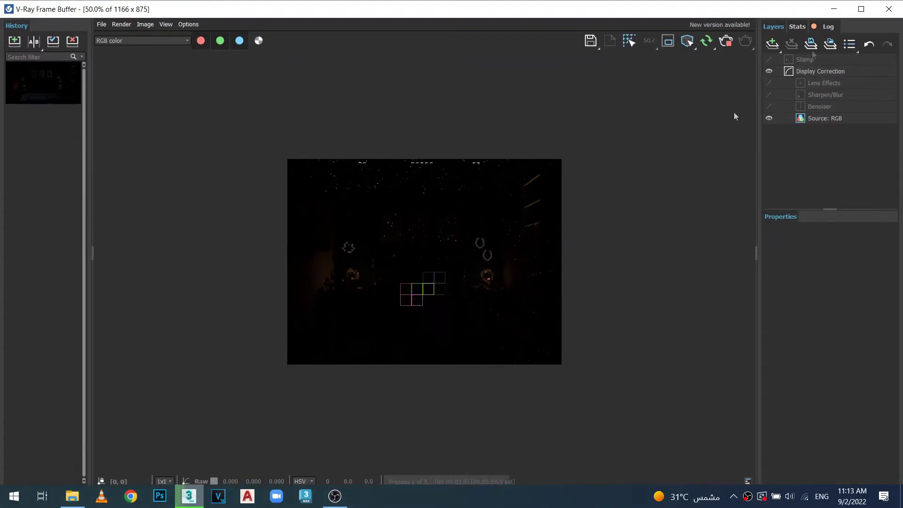
pyautogui.moveTo(807, 9); pyautogui.dragTo(710, 52)
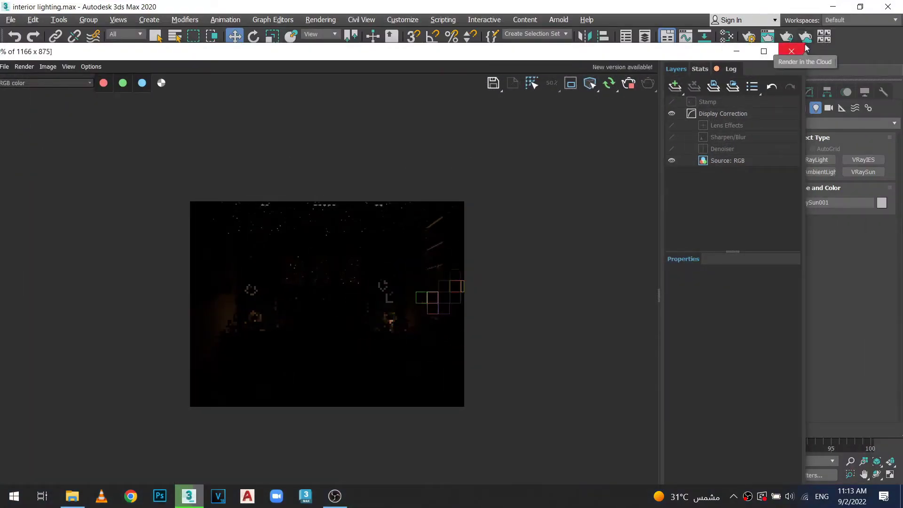
pyautogui.moveTo(806, 47); pyautogui.dragTo(462, 124)
pyautogui.moveTo(218, 130); pyautogui.dragTo(712, 28)
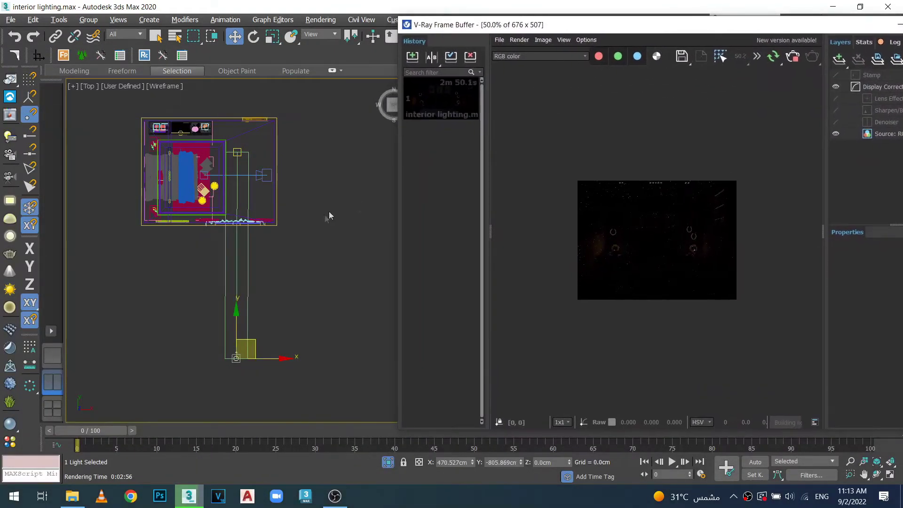
pyautogui.moveTo(398, 197); pyautogui.dragTo(427, 191)
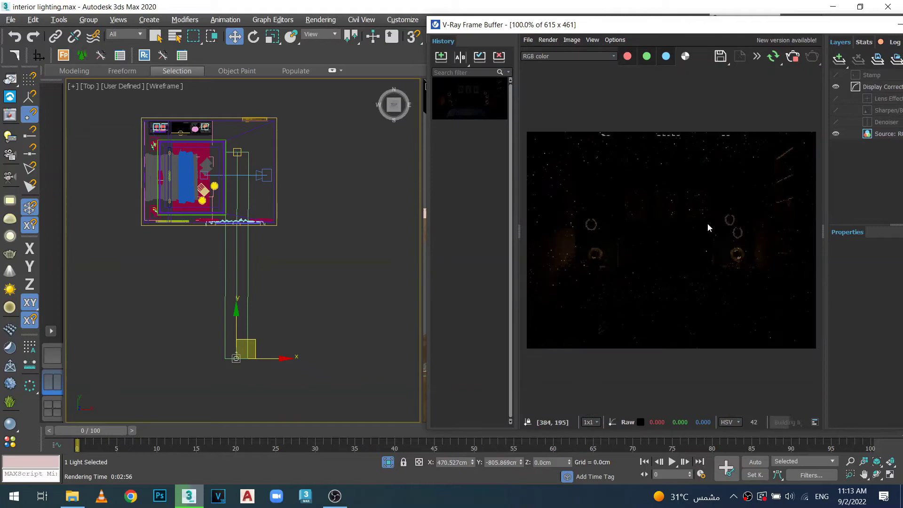
pyautogui.moveTo(751, 28); pyautogui.dragTo(736, 20)
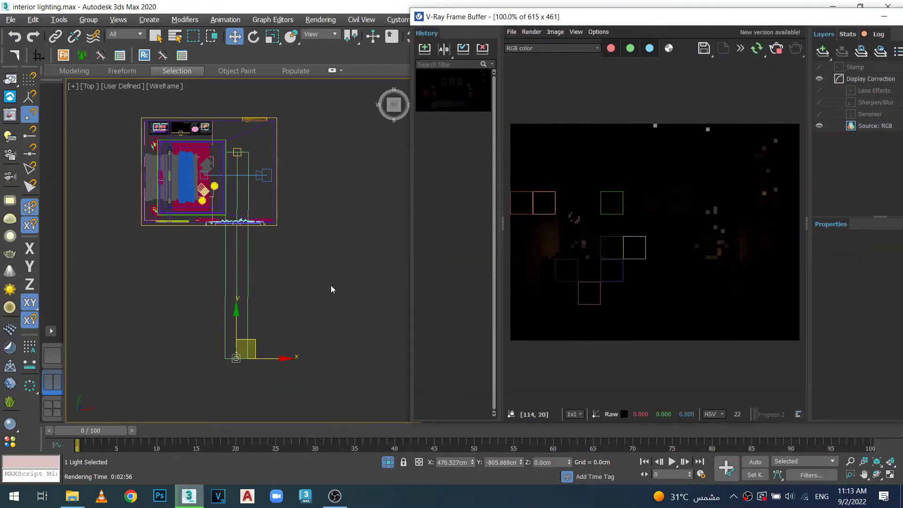
# Raise the sun vertically in the front view to a Z height of about 1637 cm above the room
pyautogui.scroll(-2, 292, 268)
pyautogui.moveTo(307, 268); pyautogui.dragTo(223, 272, button='middle')
pyautogui.scroll(1, 196, 321)
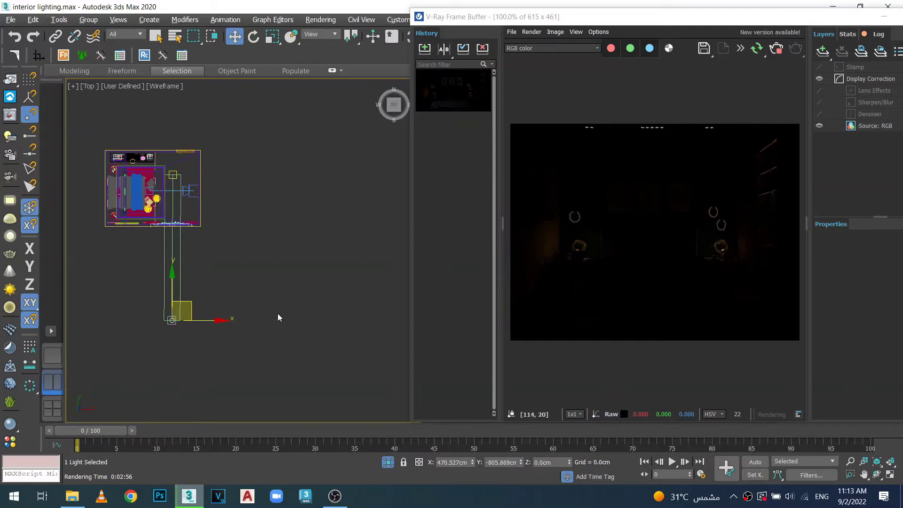
pyautogui.press('f')
pyautogui.press('z')
pyautogui.scroll(-8, 254, 322)
pyautogui.moveTo(261, 351); pyautogui.dragTo(264, 360, button='middle')
pyautogui.moveTo(256, 281); pyautogui.dragTo(269, 50)
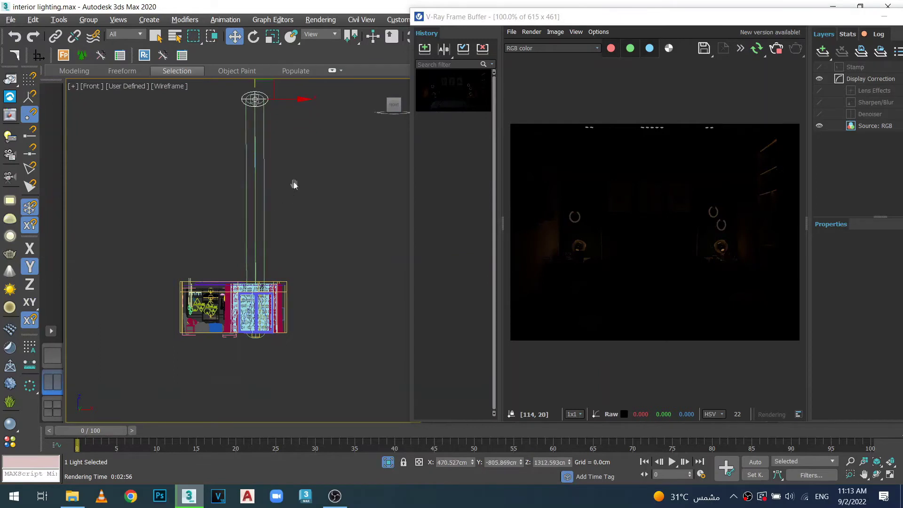
pyautogui.moveTo(294, 185); pyautogui.dragTo(295, 283, button='middle')
pyautogui.moveTo(256, 172); pyautogui.dragTo(258, 114)
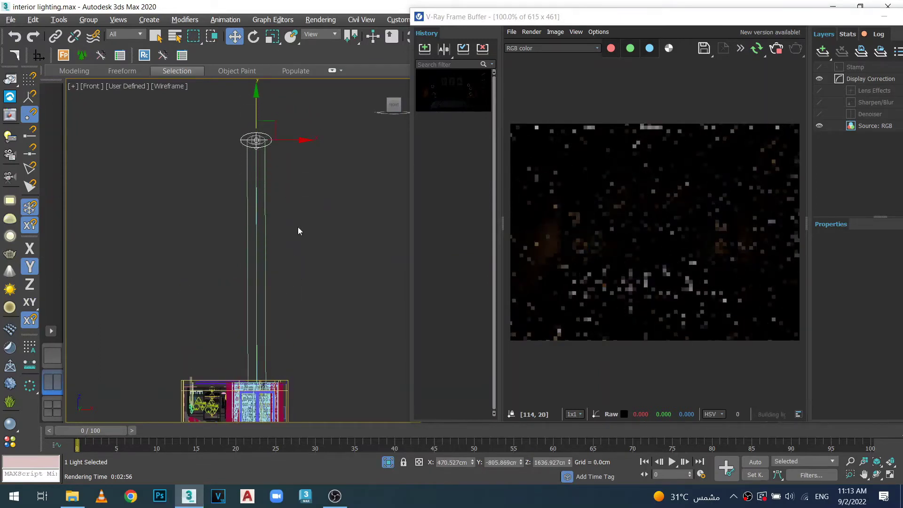
# Examine the sun's position and direction relative to the window in the top view, alongside the interactive render
pyautogui.scroll(-3, 298, 229)
pyautogui.moveTo(314, 266); pyautogui.dragTo(294, 241, button='middle')
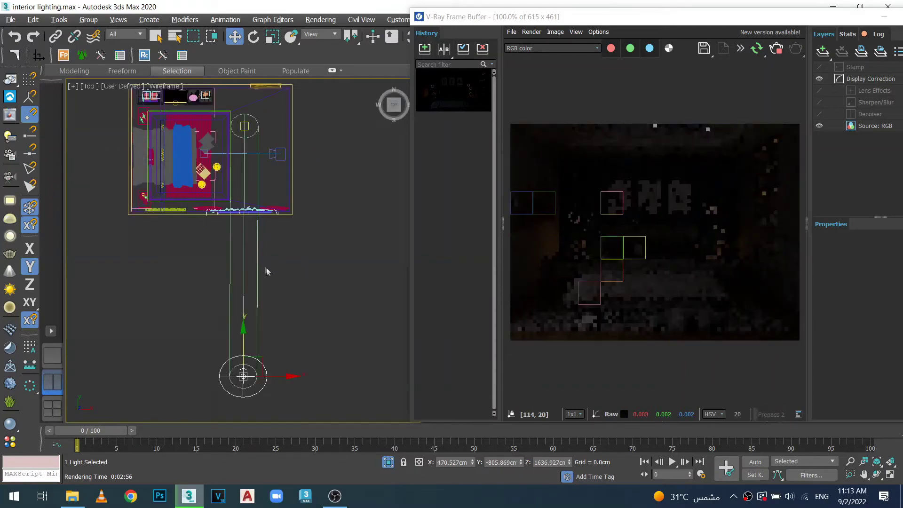
pyautogui.scroll(-3, 263, 268)
pyautogui.moveTo(302, 318); pyautogui.dragTo(236, 329, button='middle')
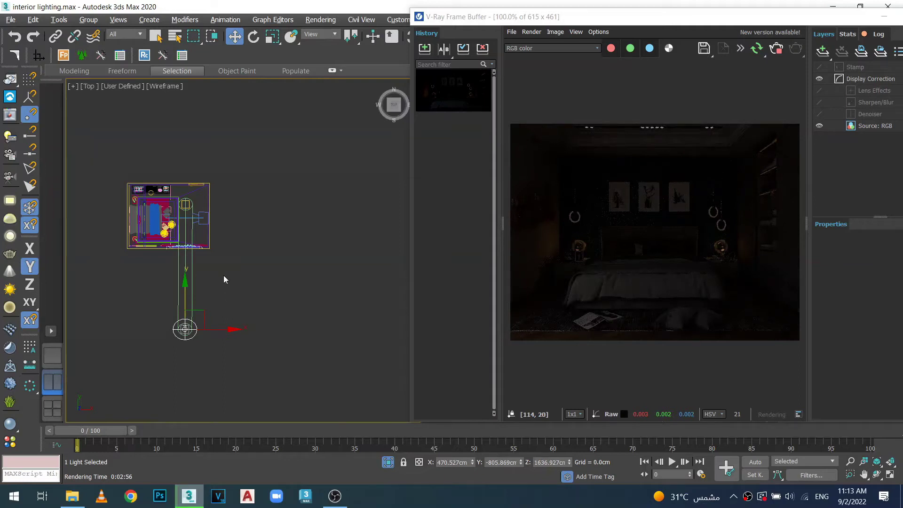
pyautogui.scroll(2, 212, 263)
pyautogui.moveTo(222, 275); pyautogui.dragTo(301, 241, button='middle')
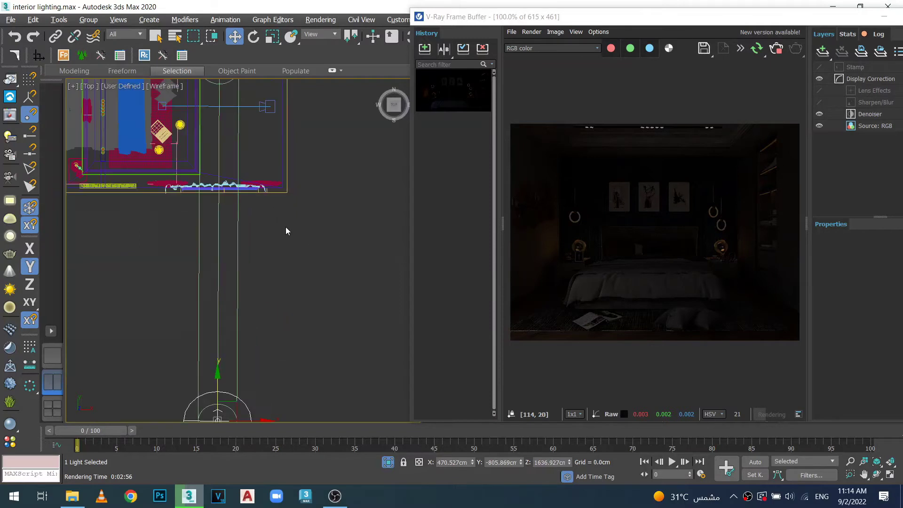
pyautogui.moveTo(303, 277); pyautogui.dragTo(249, 239, button='middle')
pyautogui.scroll(2, 310, 285)
pyautogui.scroll(-2, 312, 295)
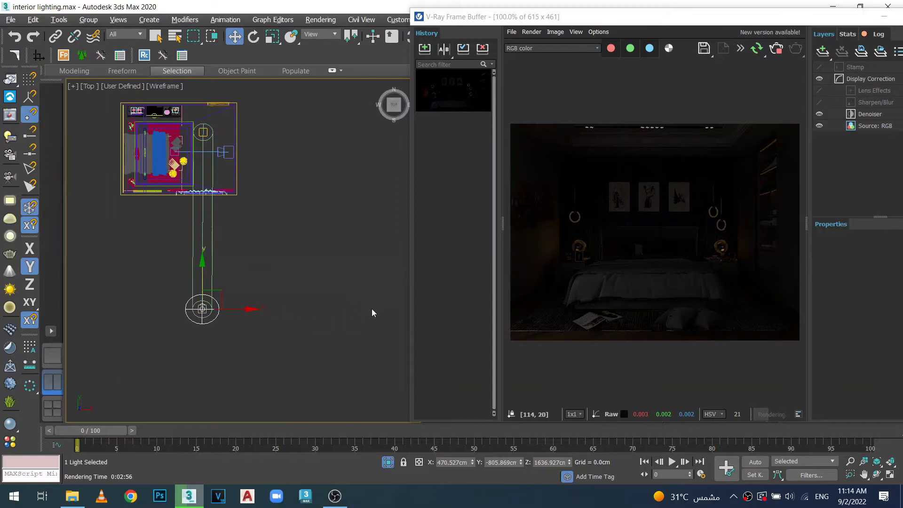
pyautogui.moveTo(275, 256); pyautogui.dragTo(322, 293, button='middle')
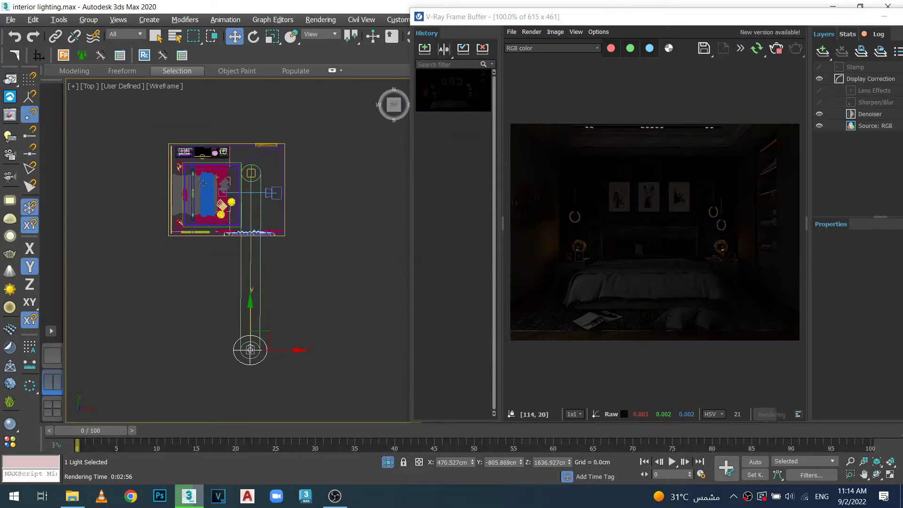
pyautogui.scroll(3, 203, 182)
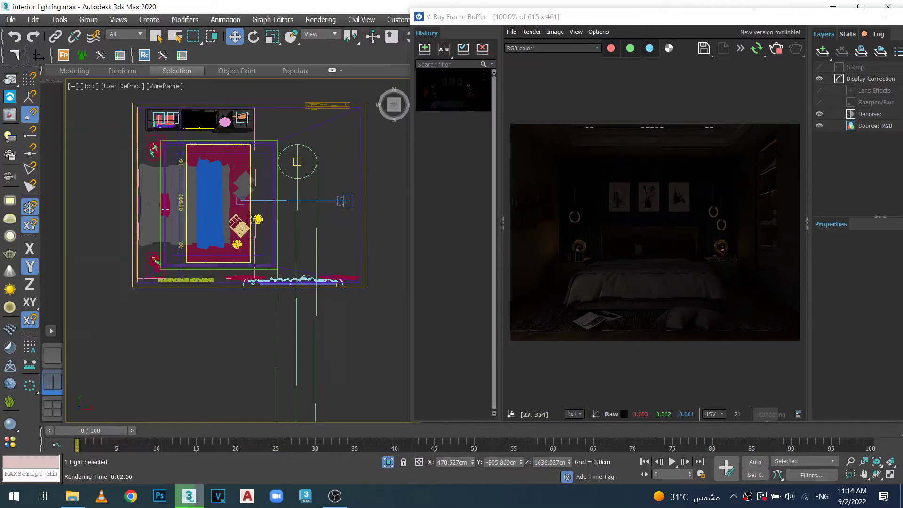
pyautogui.scroll(-4, 258, 269)
pyautogui.scroll(3, 207, 257)
pyautogui.moveTo(256, 269); pyautogui.dragTo(300, 260, button='middle')
pyautogui.scroll(2, 296, 251)
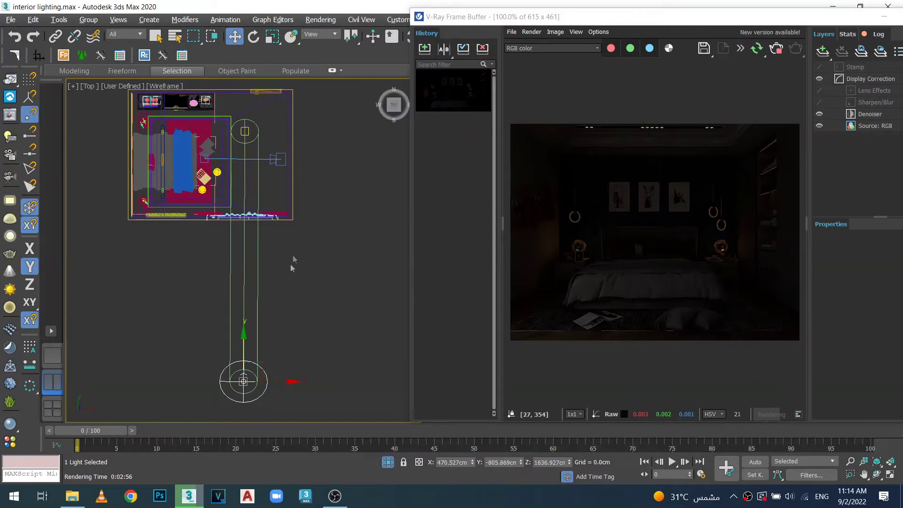
pyautogui.scroll(-2, 301, 276)
pyautogui.moveTo(302, 277); pyautogui.dragTo(283, 277, button='middle')
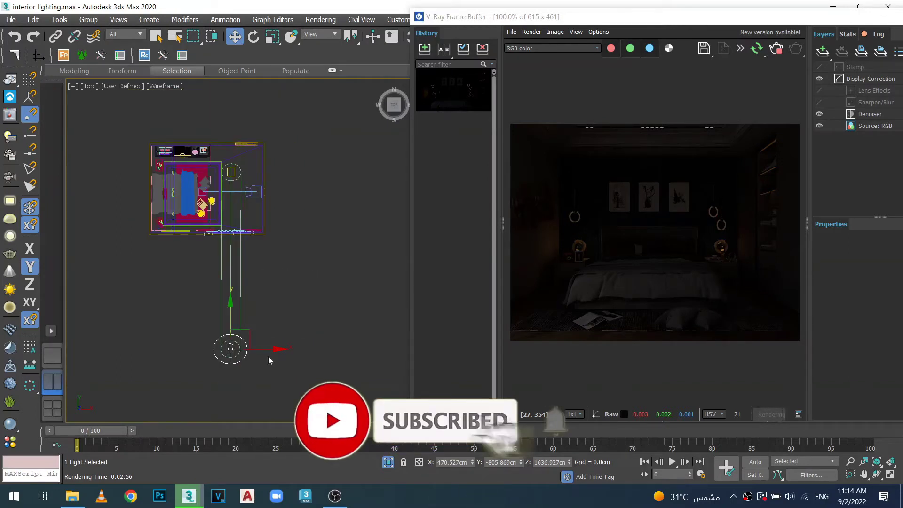
pyautogui.scroll(-2, 258, 327)
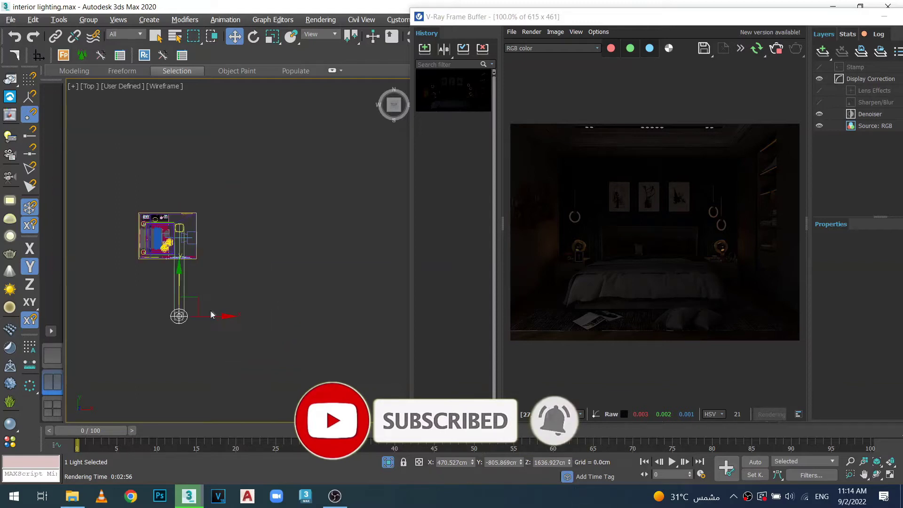
# Move the sun along X in the top view to about 1675 cm, away from the room
pyautogui.moveTo(203, 316); pyautogui.dragTo(305, 309)
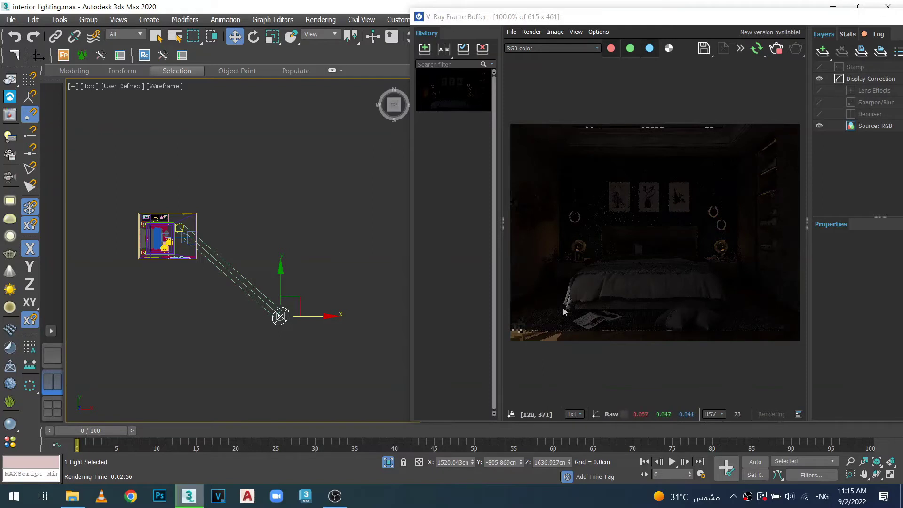
pyautogui.moveTo(307, 314); pyautogui.dragTo(322, 313)
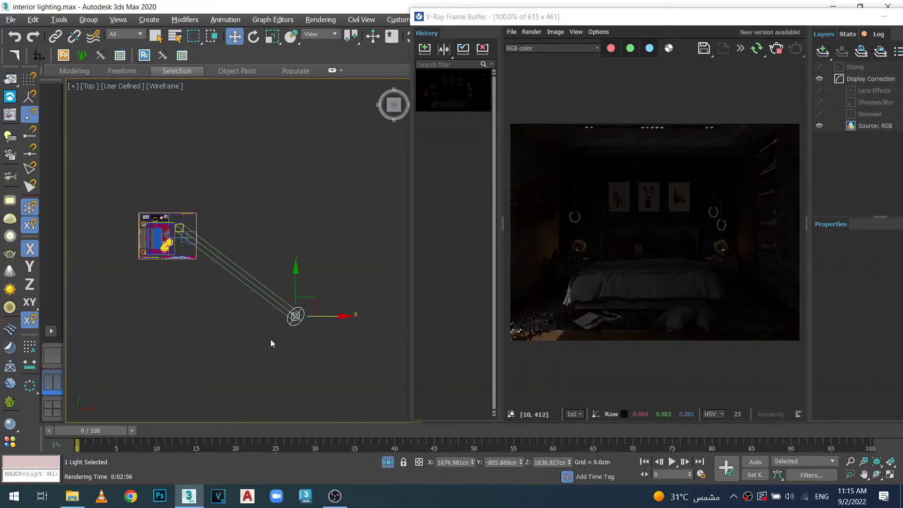
# Select the sun's target and reposition it in the top view beyond the room, at about X 450 cm and Y 1140 cm
pyautogui.rightClick(267, 293)
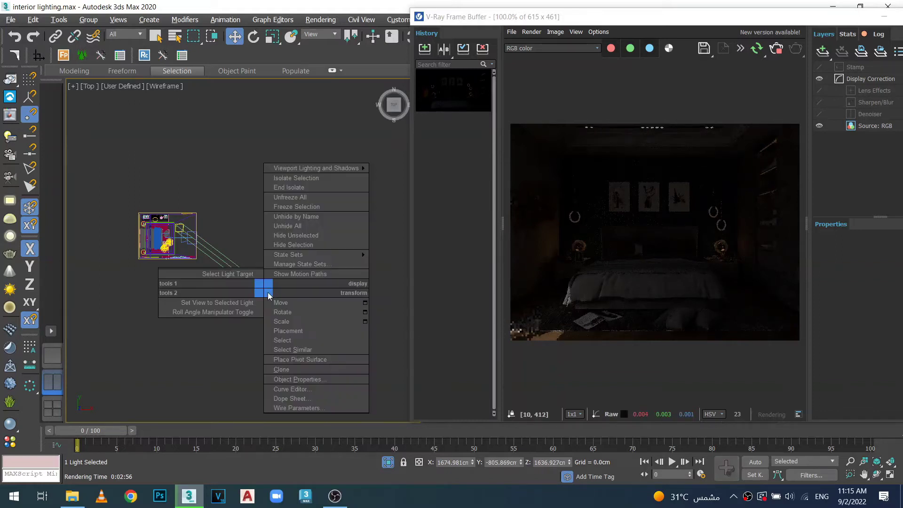
pyautogui.click(213, 278)
pyautogui.moveTo(211, 226); pyautogui.dragTo(163, 228)
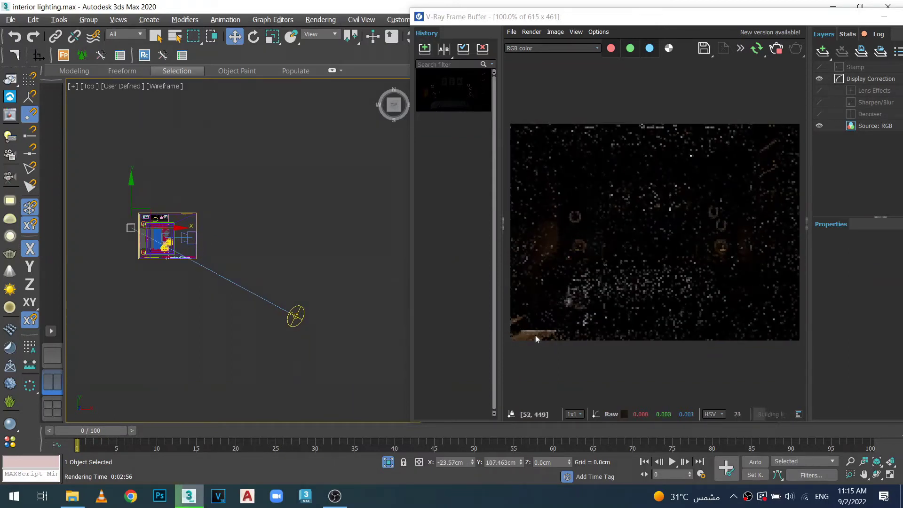
pyautogui.moveTo(168, 228); pyautogui.dragTo(271, 221)
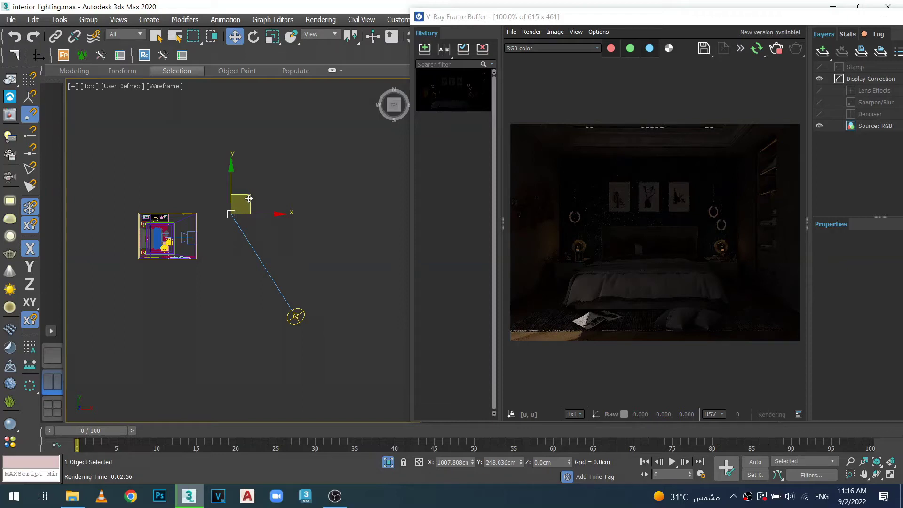
pyautogui.moveTo(248, 198)
pyautogui.mouseDown()
pyautogui.moveTo(176, 95)
pyautogui.moveTo(233, 191)
pyautogui.mouseUp()
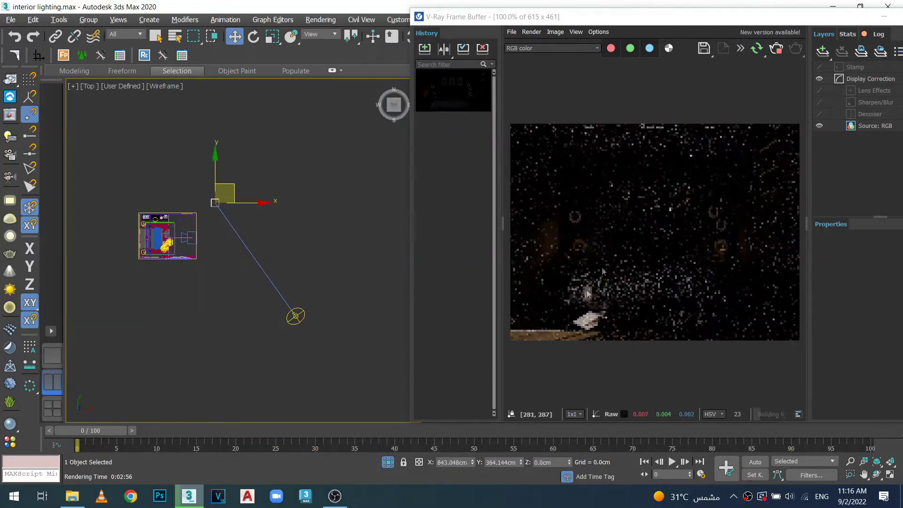
pyautogui.moveTo(232, 186); pyautogui.dragTo(191, 104)
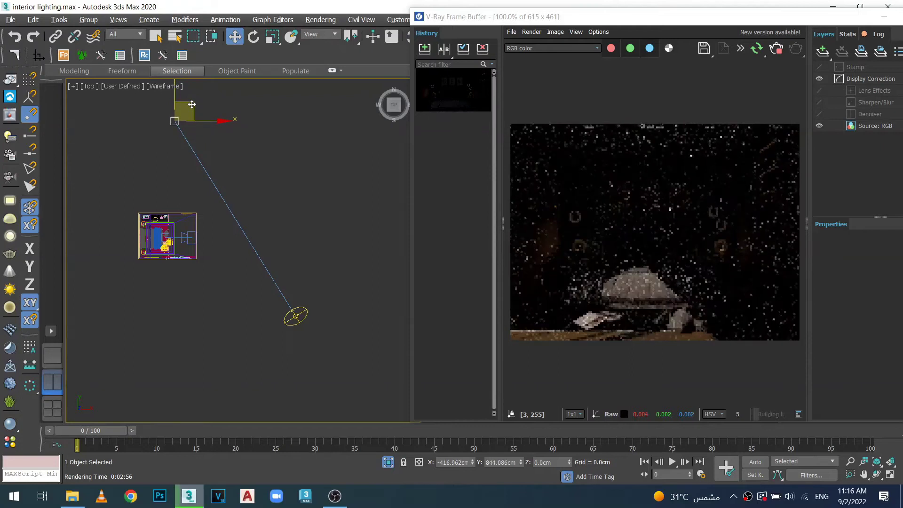
pyautogui.moveTo(192, 104); pyautogui.dragTo(211, 126)
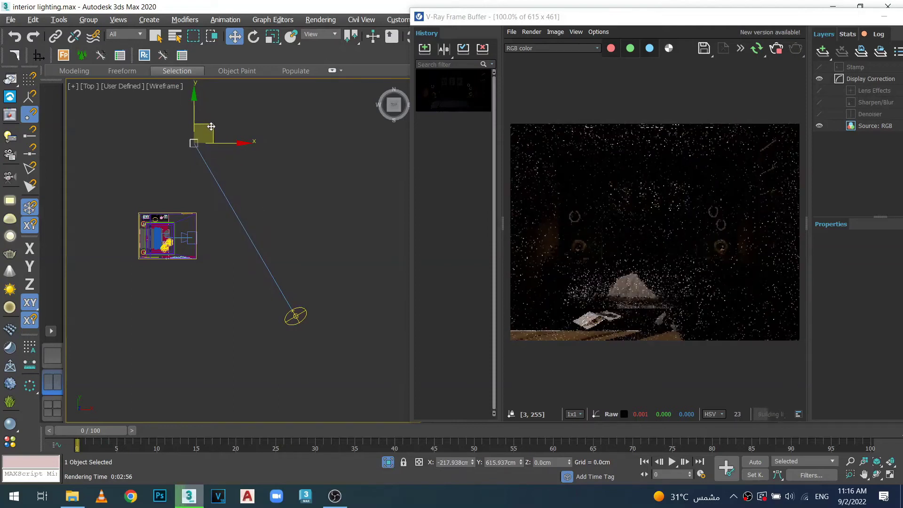
pyautogui.moveTo(211, 126); pyautogui.dragTo(207, 120)
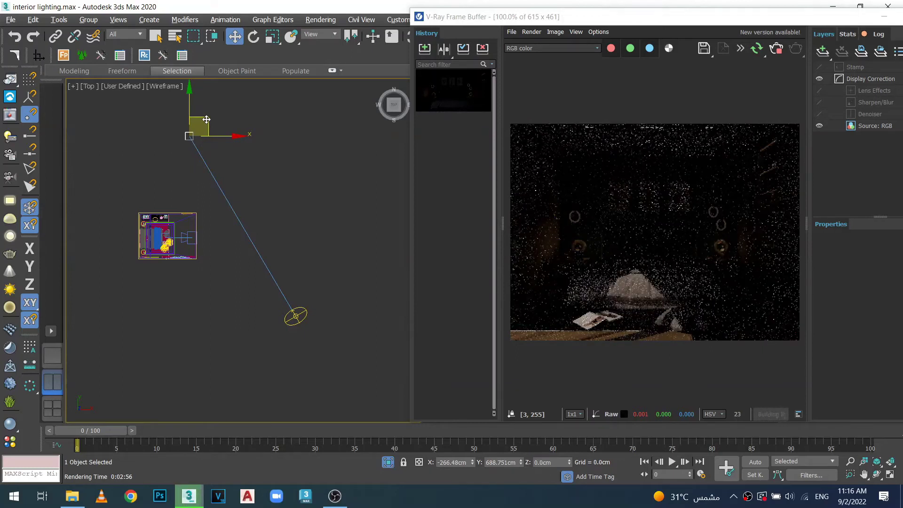
pyautogui.moveTo(207, 120); pyautogui.dragTo(194, 111)
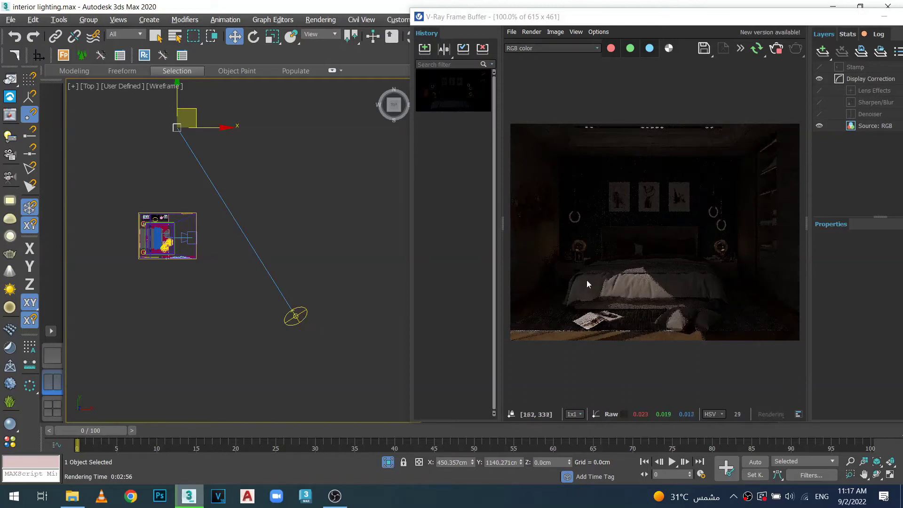
# Move the sun farther from the room in the top view, to about X 2421 cm and Y -1177 cm
pyautogui.click(295, 316)
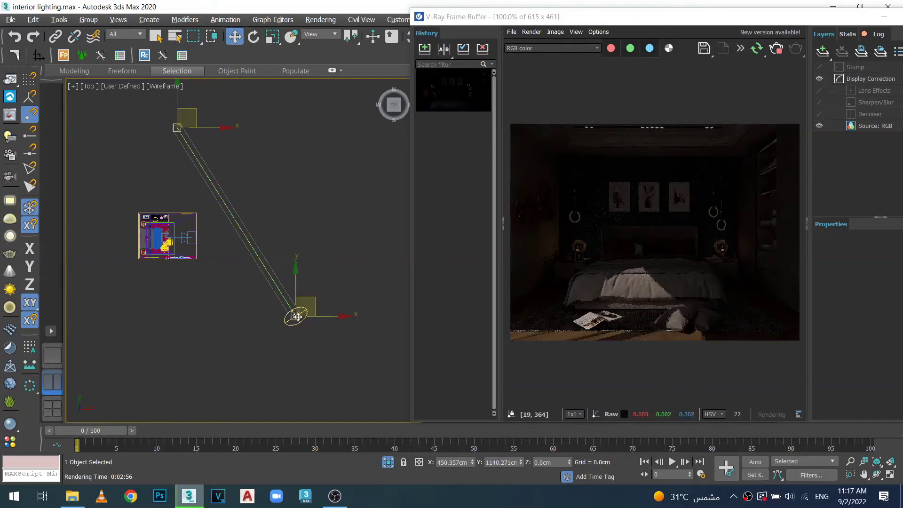
pyautogui.moveTo(313, 312); pyautogui.dragTo(348, 321)
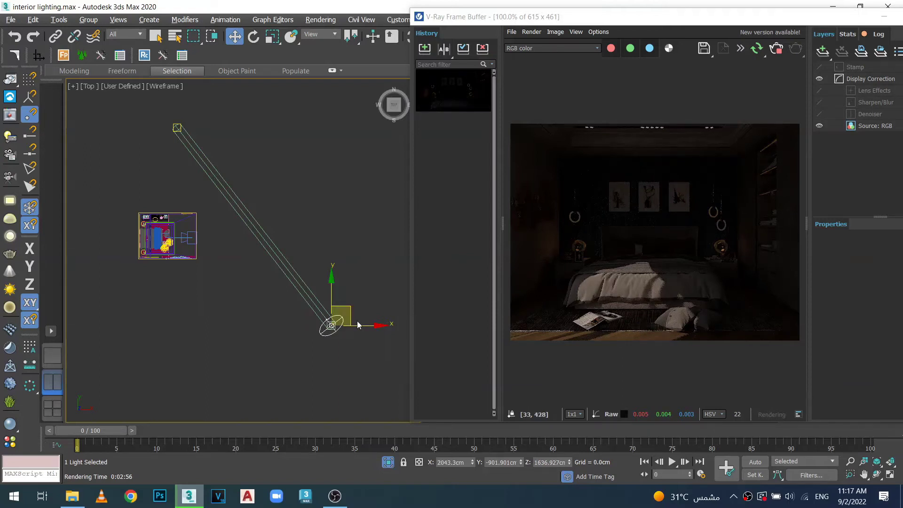
pyautogui.moveTo(352, 315); pyautogui.dragTo(387, 339)
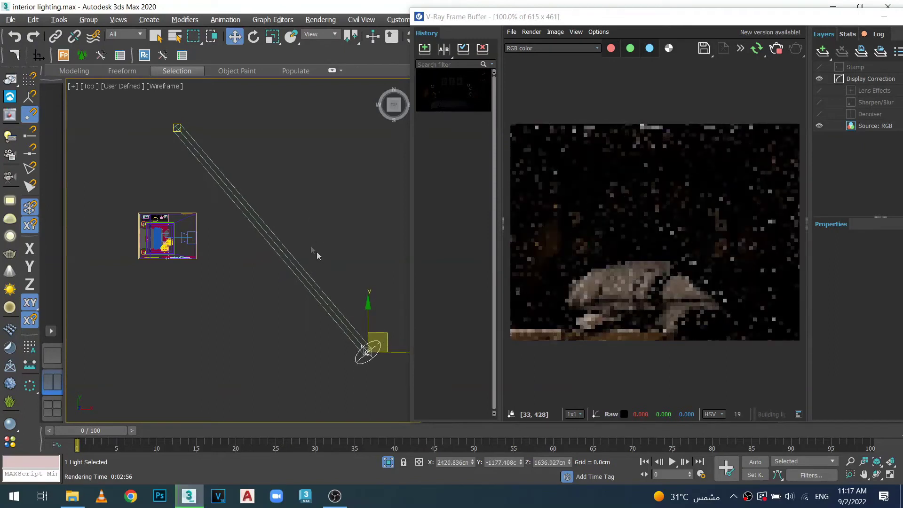
# Select the sun's target and shift it slightly in the top view to about X 466 cm and Y 1221 cm
pyautogui.rightClick(316, 249)
pyautogui.click(281, 232)
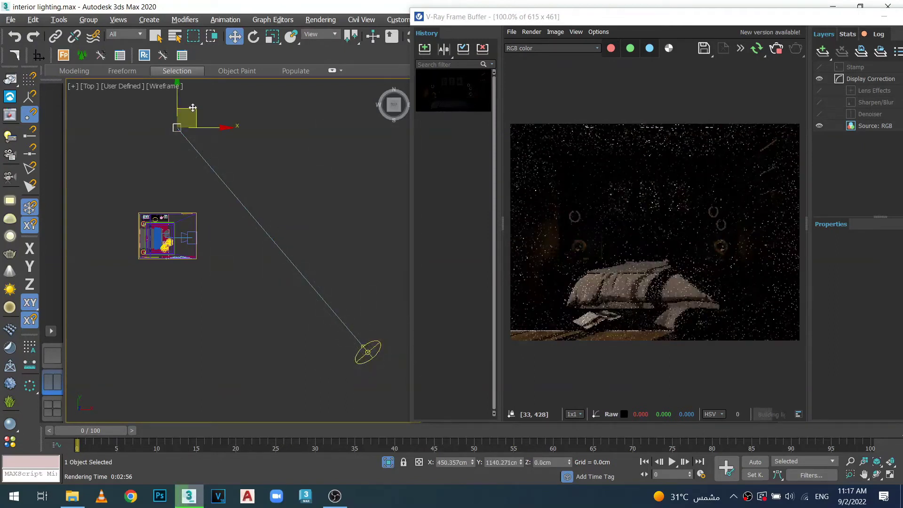
pyautogui.moveTo(194, 108)
pyautogui.mouseDown()
pyautogui.moveTo(189, 95)
pyautogui.moveTo(196, 101)
pyautogui.mouseUp()
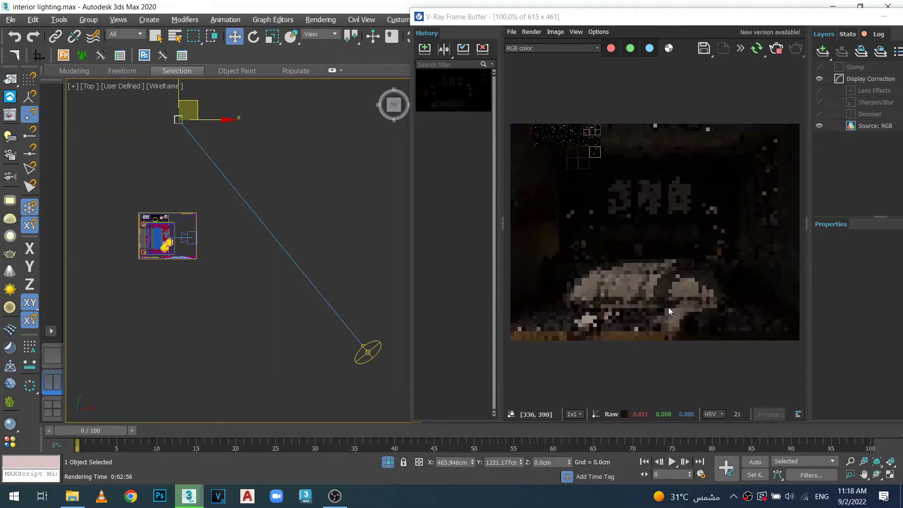
# Maximize the frame buffer and examine how the sunlight falls across the bed and floor
pyautogui.moveTo(704, 14); pyautogui.dragTo(574, 11)
pyautogui.click(779, 14)
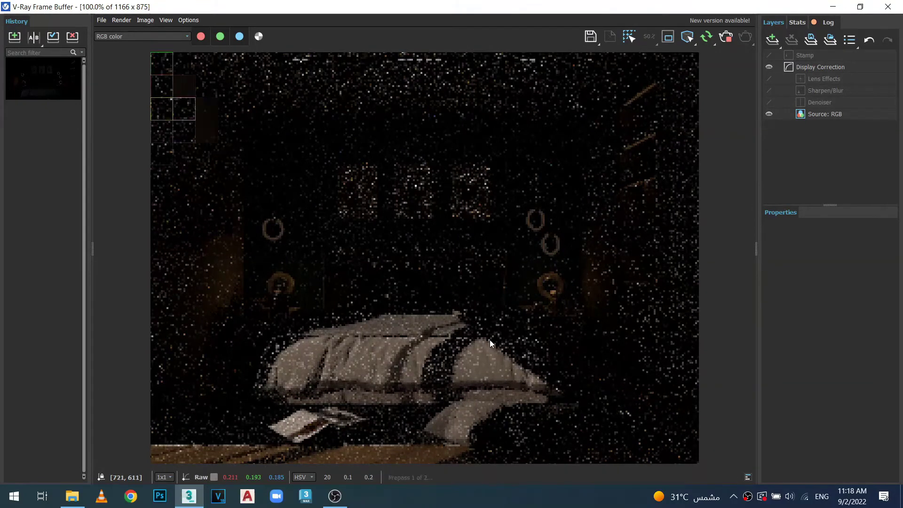
pyautogui.scroll(-1, 486, 334)
pyautogui.scroll(1, 402, 338)
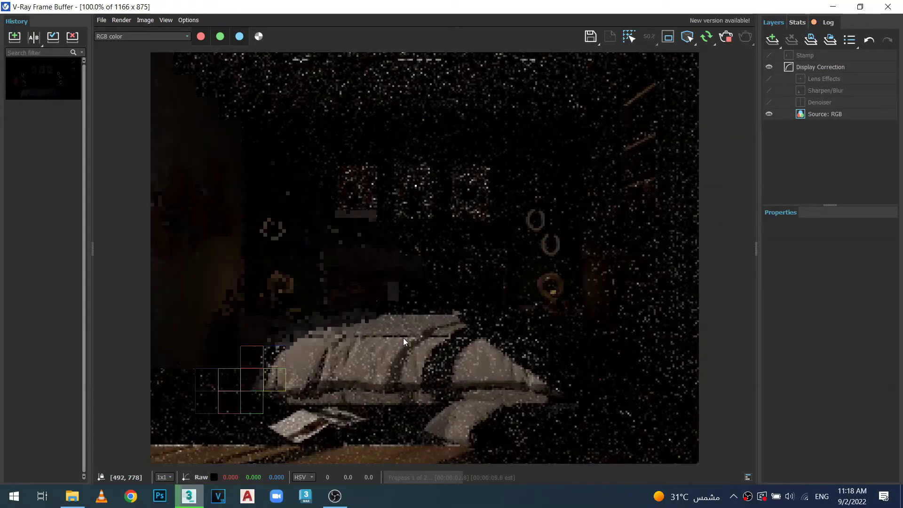
pyautogui.scroll(-1, 402, 338)
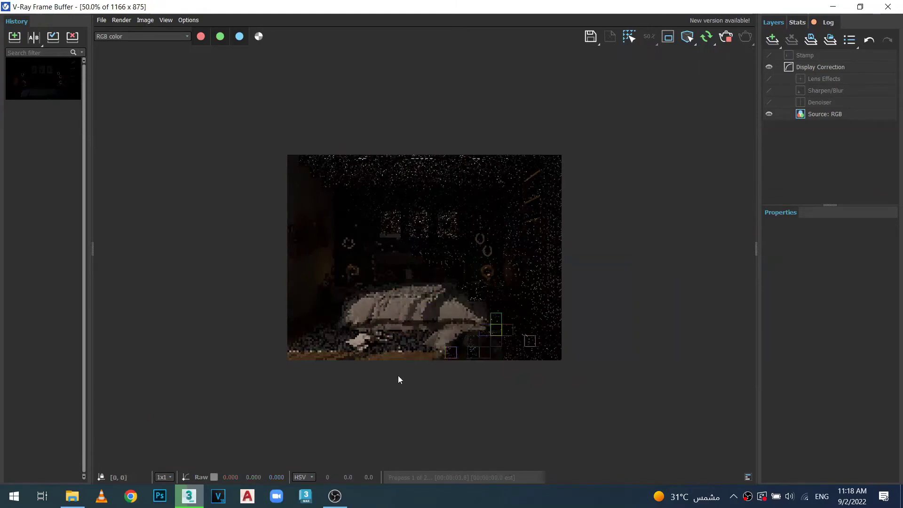
pyautogui.scroll(1, 398, 374)
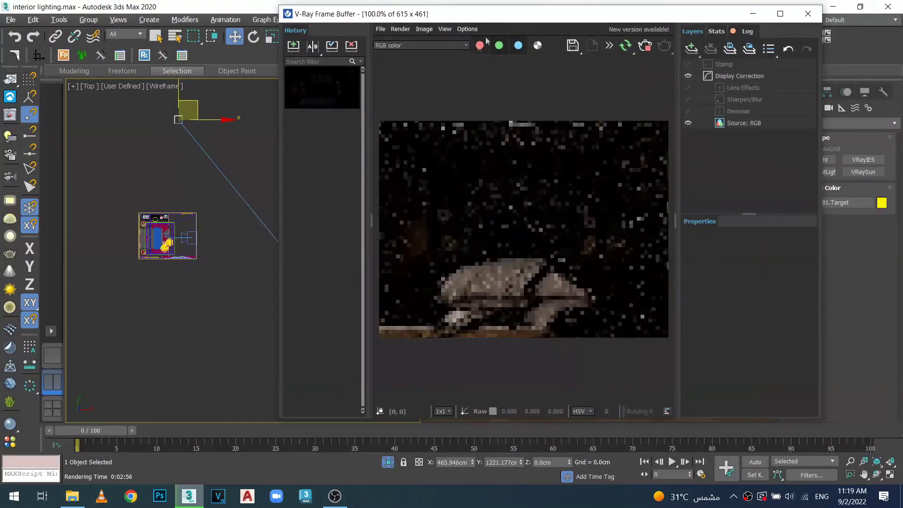
# Set the frame buffer beside the top view and fine-tune the sun's position to about X 2513 cm and Y -1110 cm
pyautogui.moveTo(504, 17); pyautogui.dragTo(645, 16)
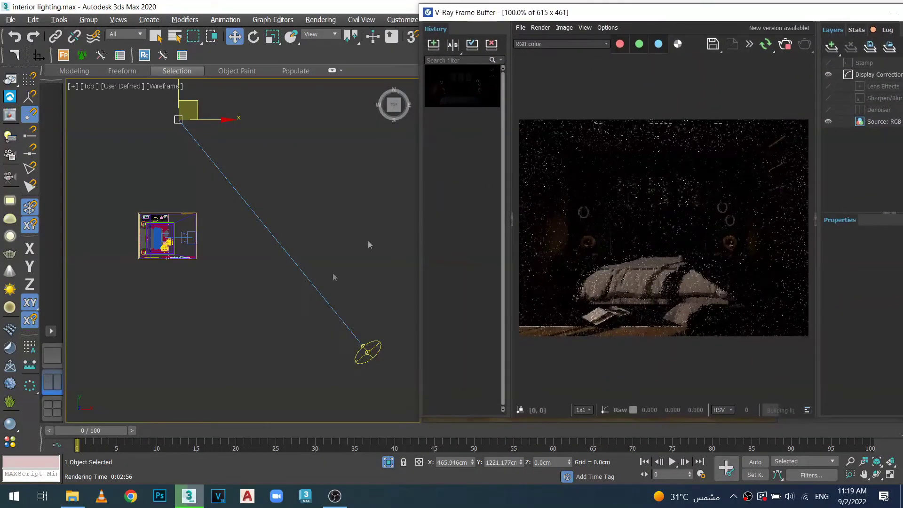
pyautogui.click(366, 350)
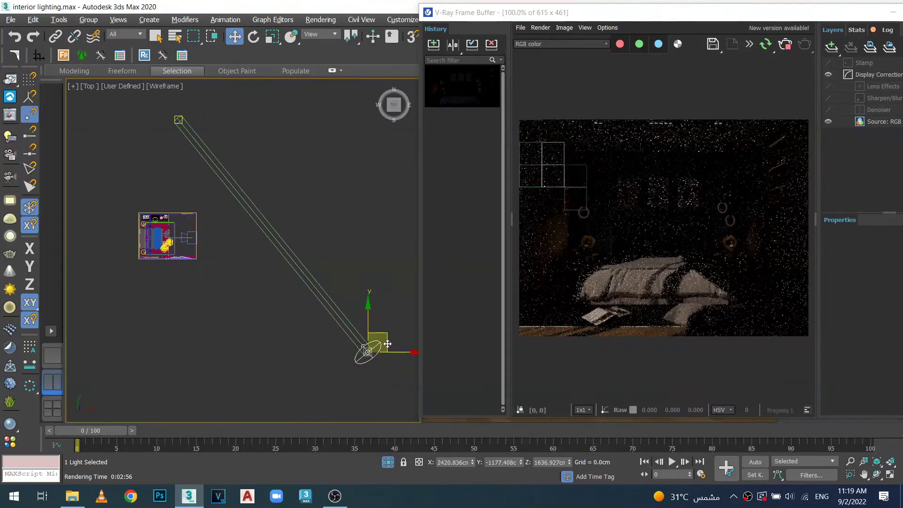
pyautogui.moveTo(387, 344)
pyautogui.mouseDown()
pyautogui.moveTo(378, 345)
pyautogui.moveTo(395, 338)
pyautogui.moveTo(374, 352)
pyautogui.moveTo(392, 334)
pyautogui.mouseUp()
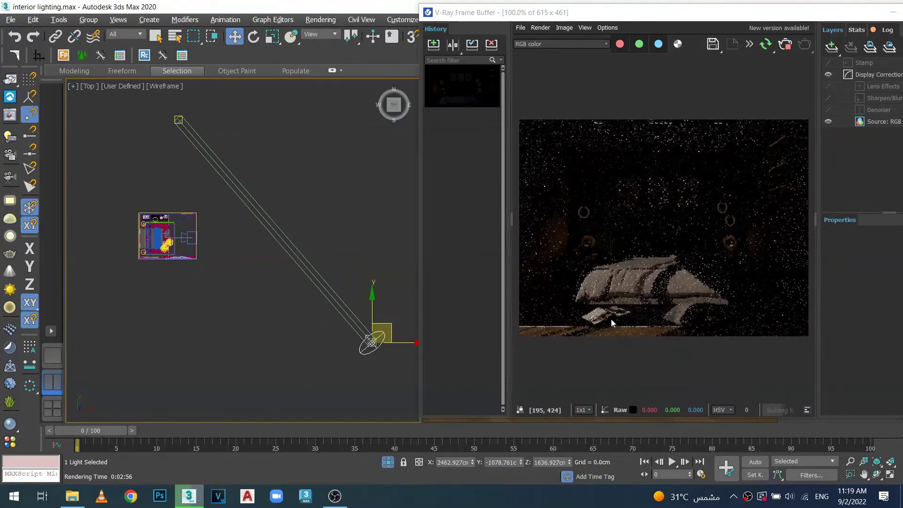
pyautogui.moveTo(392, 327); pyautogui.dragTo(389, 333)
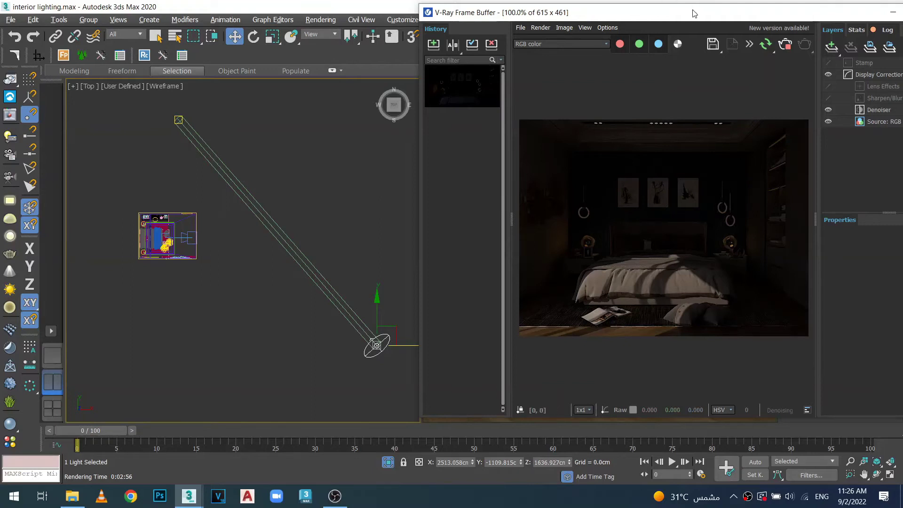
# Open the sun's parameters, try intensity multipliers of 2 and 3 in the interactive render, and restore the multiplier to 1.0
pyautogui.moveTo(691, 15); pyautogui.dragTo(614, 20)
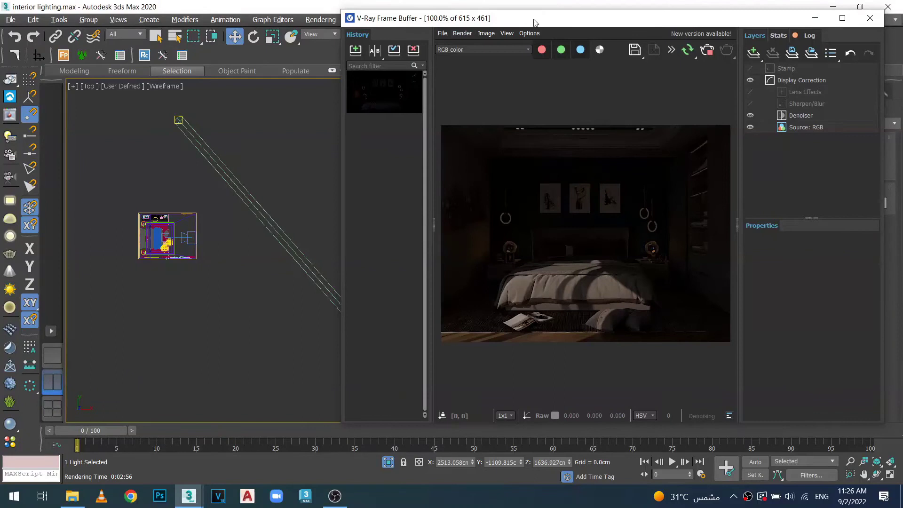
pyautogui.moveTo(535, 22); pyautogui.dragTo(663, 22)
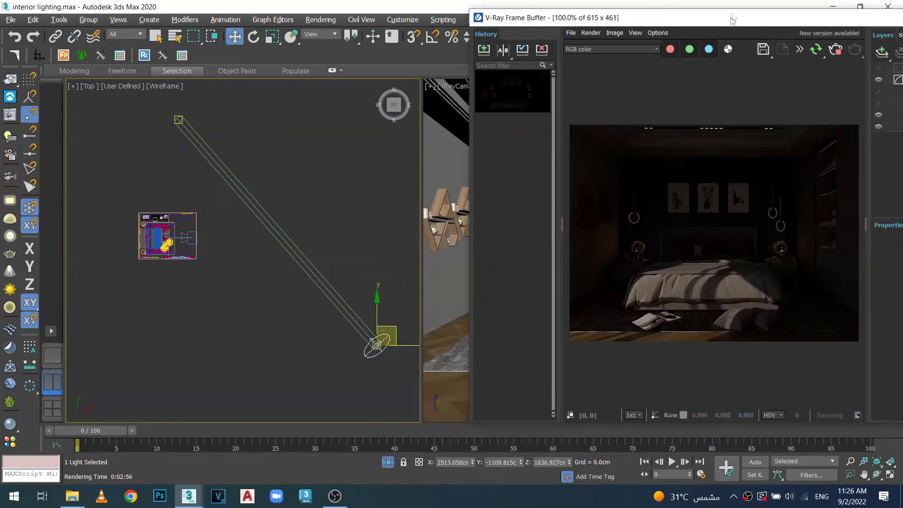
pyautogui.moveTo(730, 23); pyautogui.dragTo(318, 22)
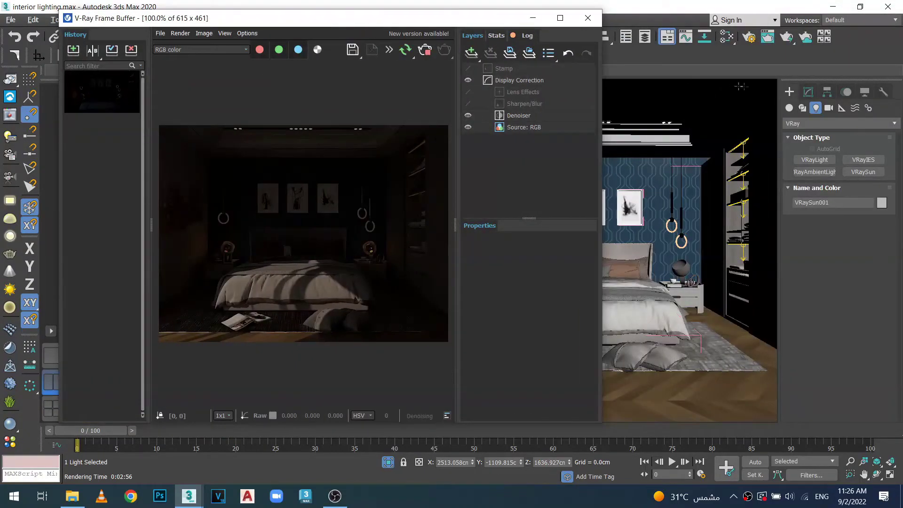
pyautogui.click(808, 93)
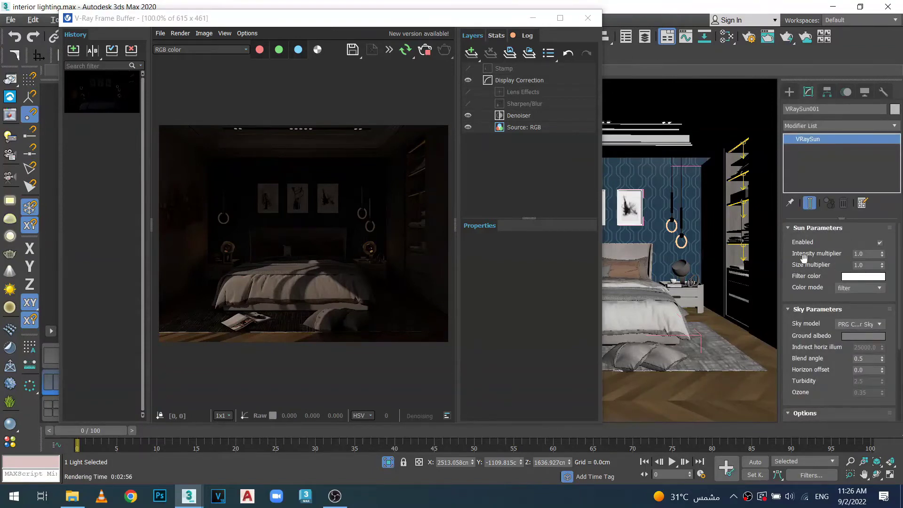
pyautogui.doubleClick(866, 254)
pyautogui.write('2')
pyautogui.press('Return')
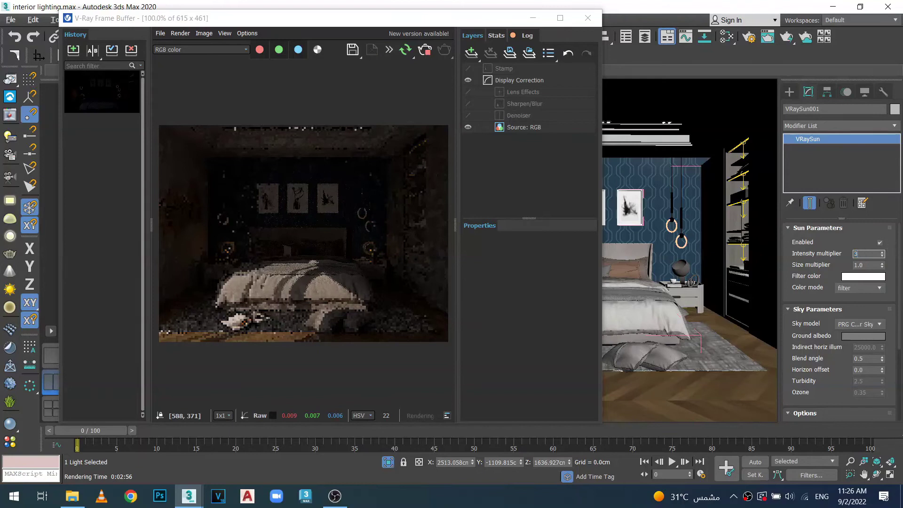
pyautogui.press('Return')
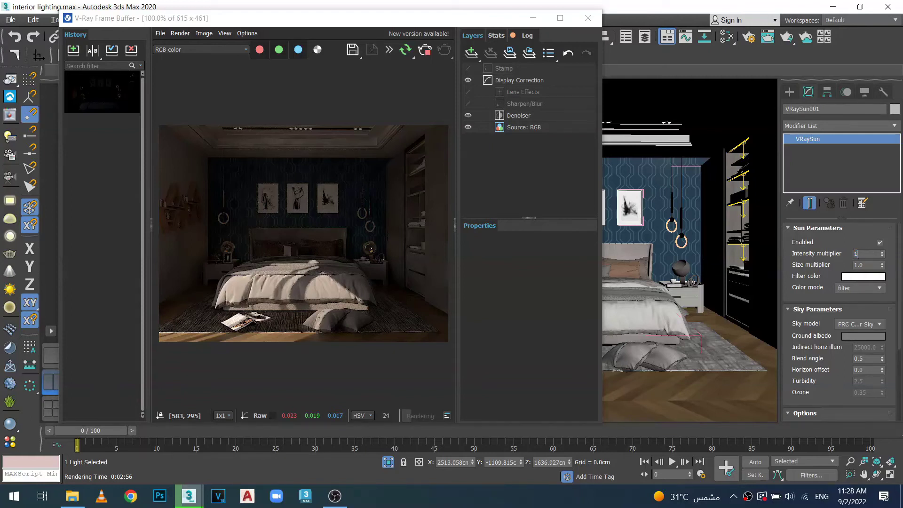
pyautogui.press('Return')
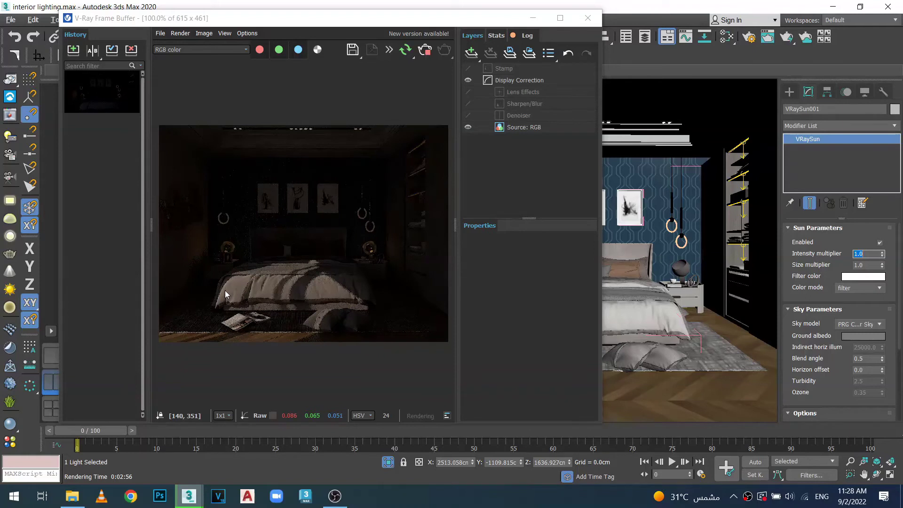
# Select the V-Ray physical camera in the top view and set its film speed (ISO) to 150 and F-Number to 6
pyautogui.moveTo(328, 19); pyautogui.dragTo(582, 36)
pyautogui.click(190, 237)
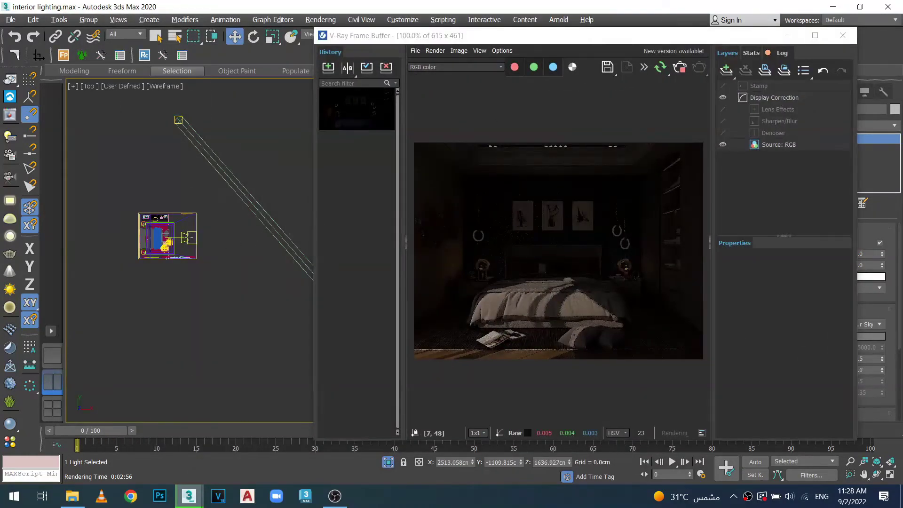
pyautogui.moveTo(600, 37); pyautogui.dragTo(357, 31)
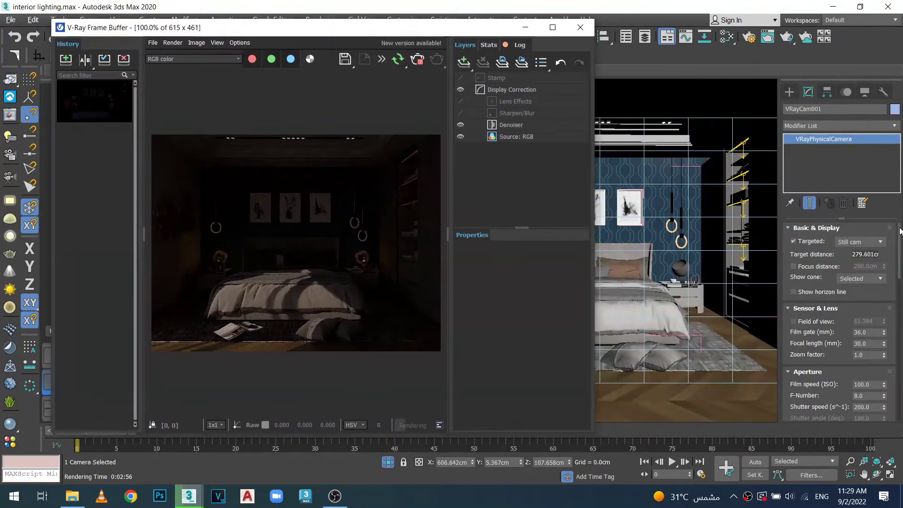
pyautogui.moveTo(899, 229); pyautogui.dragTo(899, 264)
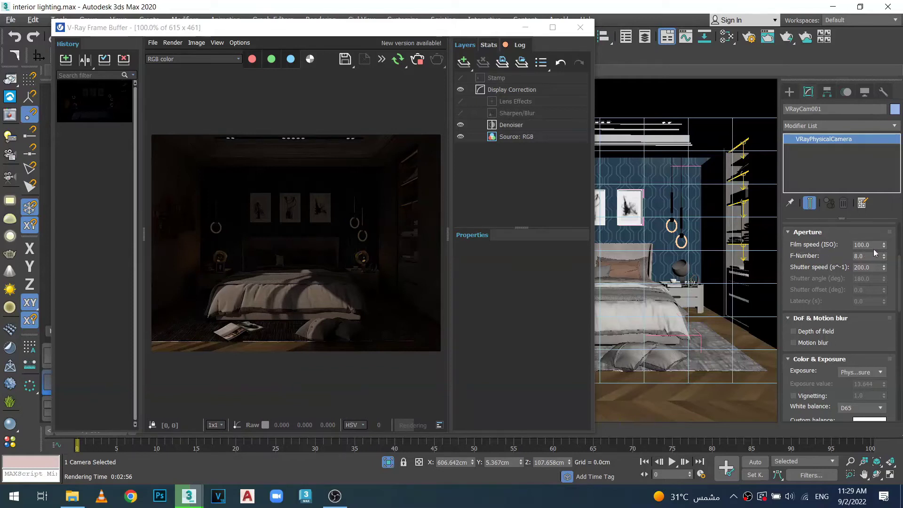
pyautogui.moveTo(874, 245); pyautogui.dragTo(829, 245)
pyautogui.write('150')
pyautogui.press('Return')
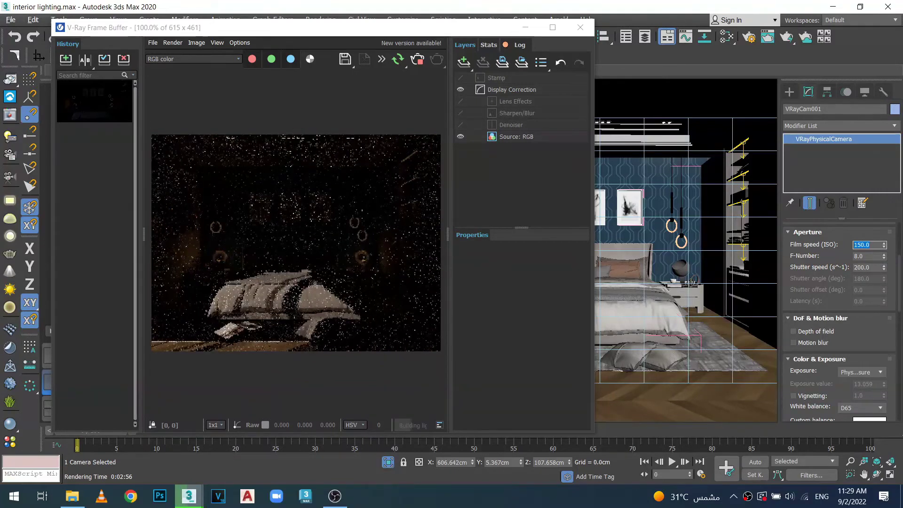
pyautogui.moveTo(868, 256); pyautogui.dragTo(833, 255)
pyautogui.write('6')
pyautogui.press('Return')
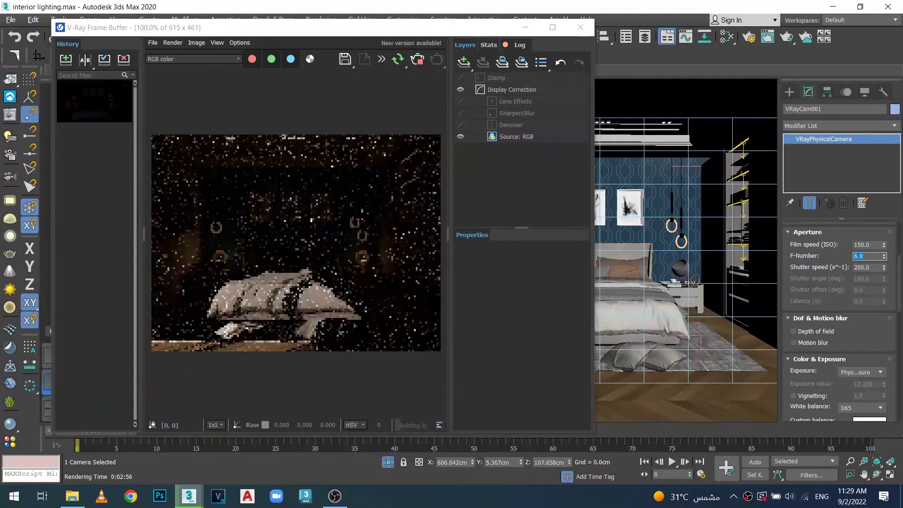
# Set the V-Ray physical camera's shutter speed to 100
pyautogui.moveTo(870, 268); pyautogui.dragTo(825, 266)
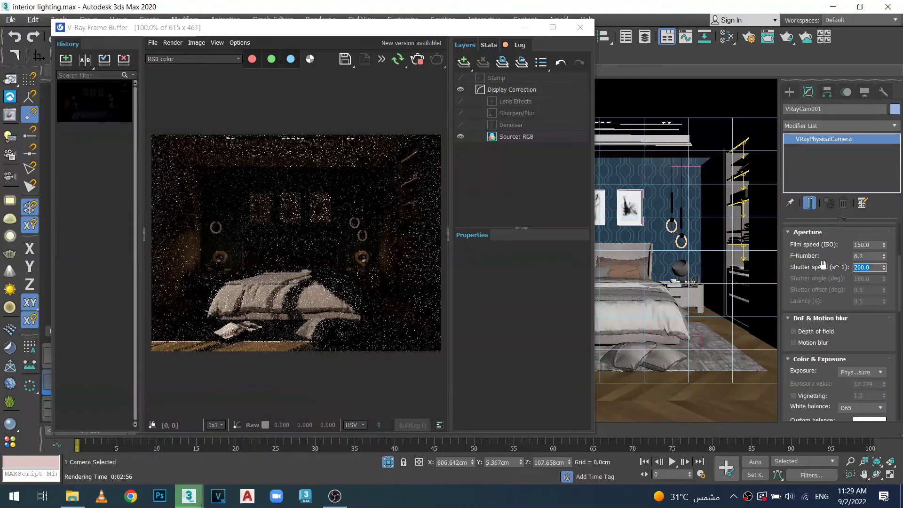
pyautogui.write('100')
pyautogui.press('Return')
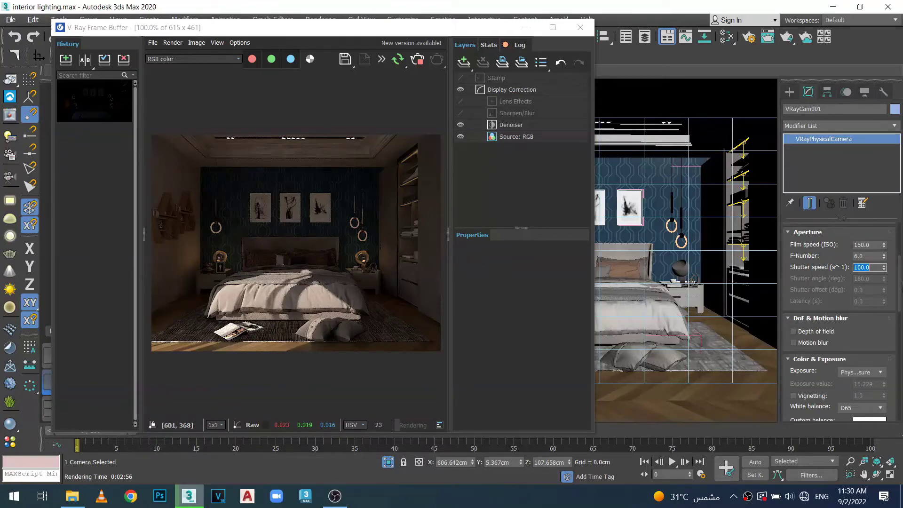
# Switch the camera's exposure mode to Exposure value (EV) and set the exposure value to 10.0
pyautogui.scroll(3, 899, 263)
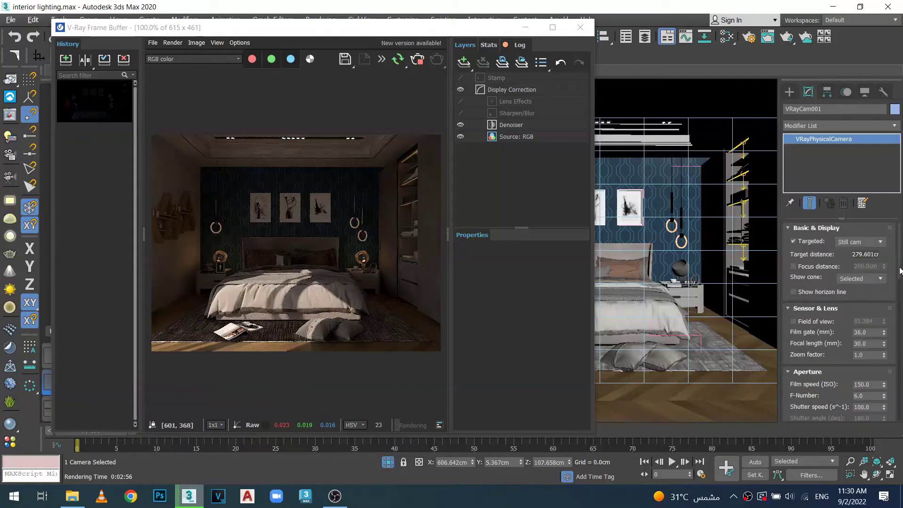
pyautogui.moveTo(899, 258); pyautogui.dragTo(900, 314)
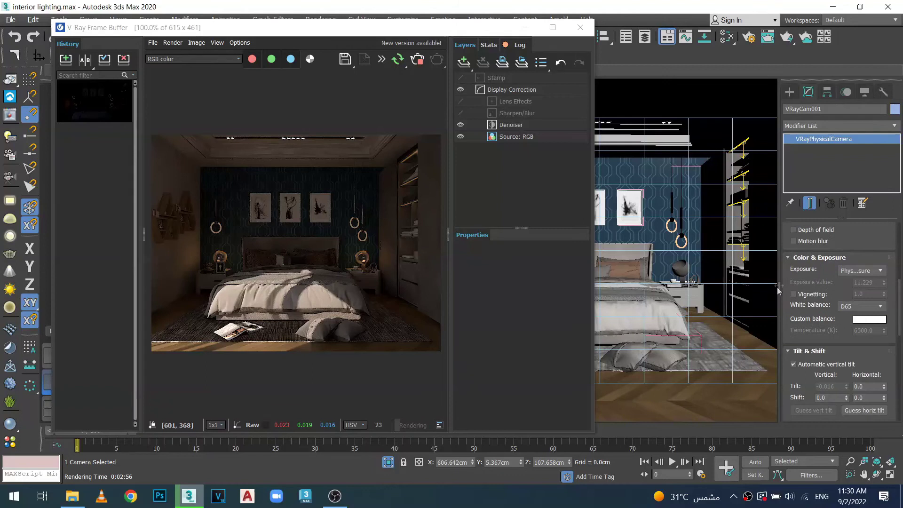
pyautogui.click(878, 271)
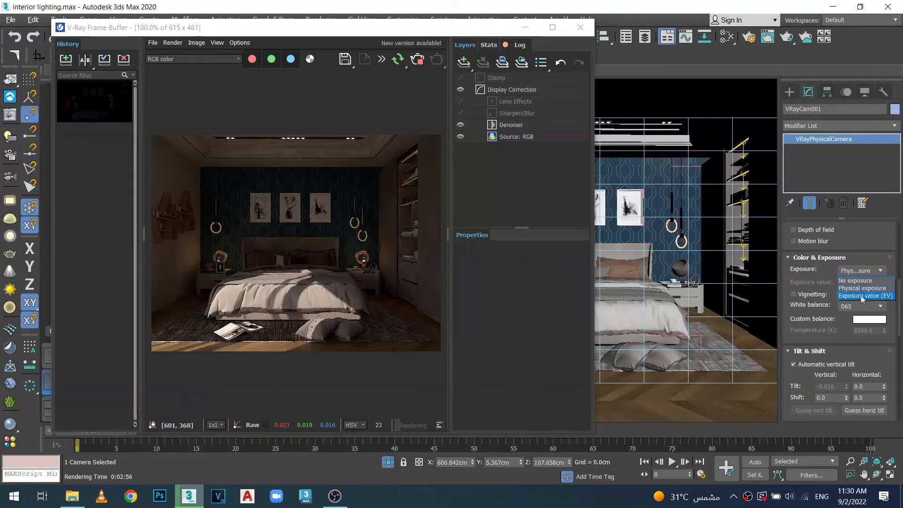
pyautogui.click(875, 295)
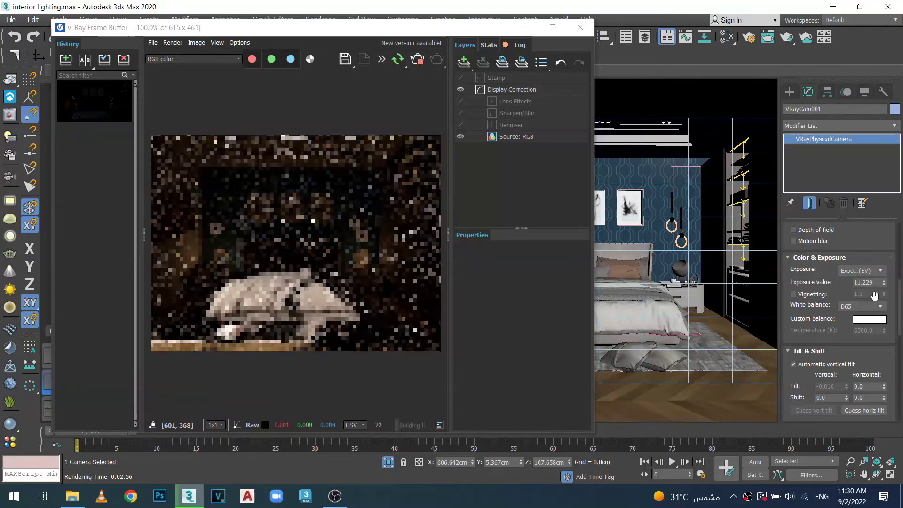
pyautogui.click(876, 281)
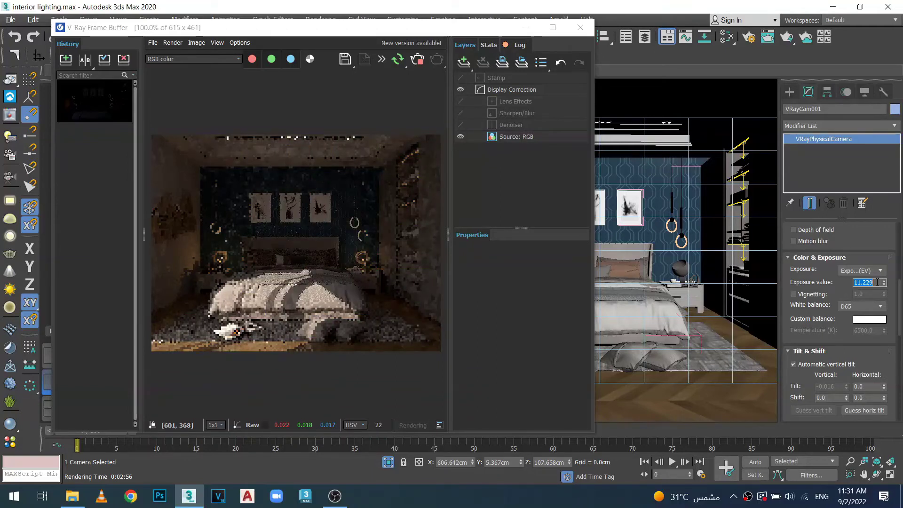
pyautogui.write('10.0')
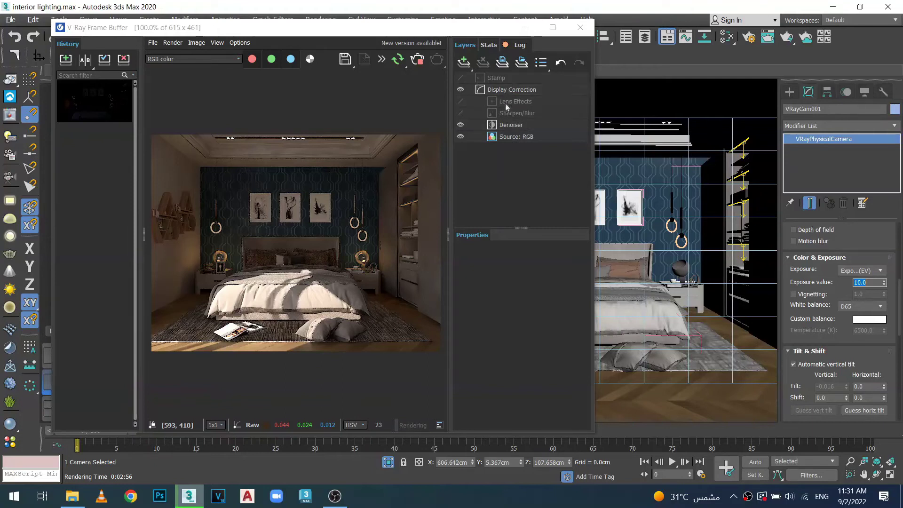
# Add an Exposure correction layer in the frame buffer, try an exposure of 1, and set it to 2
pyautogui.click(464, 63)
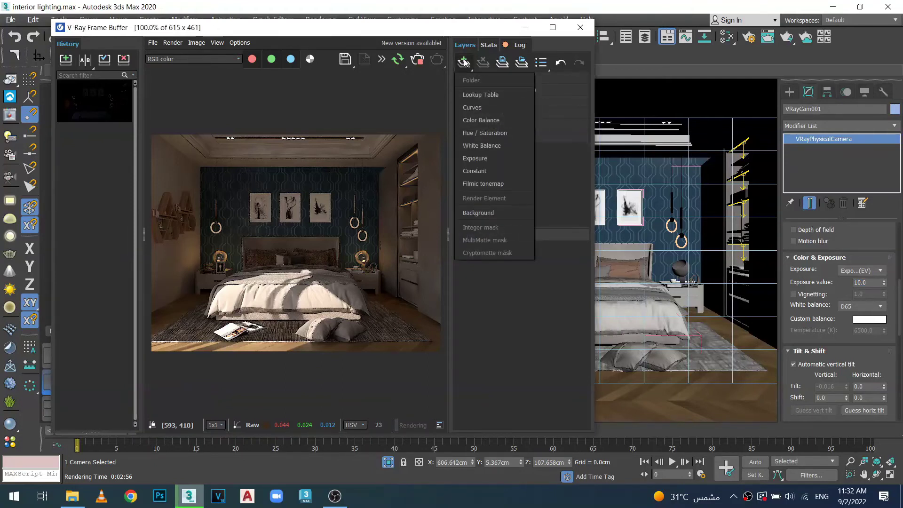
pyautogui.click(474, 158)
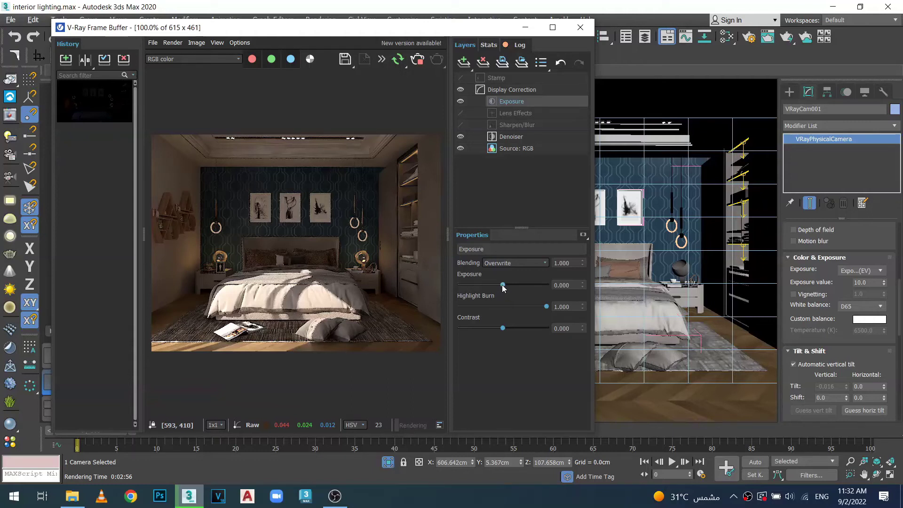
pyautogui.doubleClick(572, 285)
pyautogui.write('1')
pyautogui.press('Return')
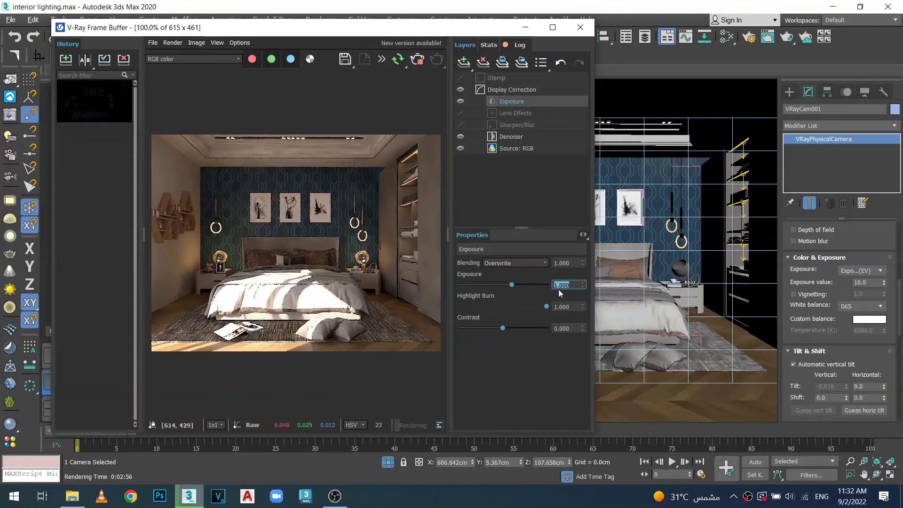
pyautogui.write('2')
pyautogui.press('Return')
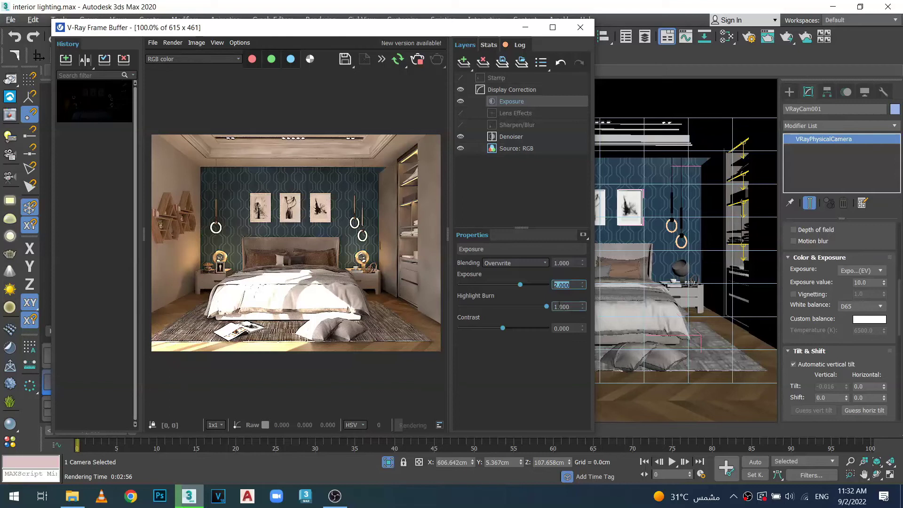
# Try several Highlight Burn strengths on the Exposure layer and set Highlight Burn to 0.3
pyautogui.moveTo(546, 307); pyautogui.dragTo(516, 309)
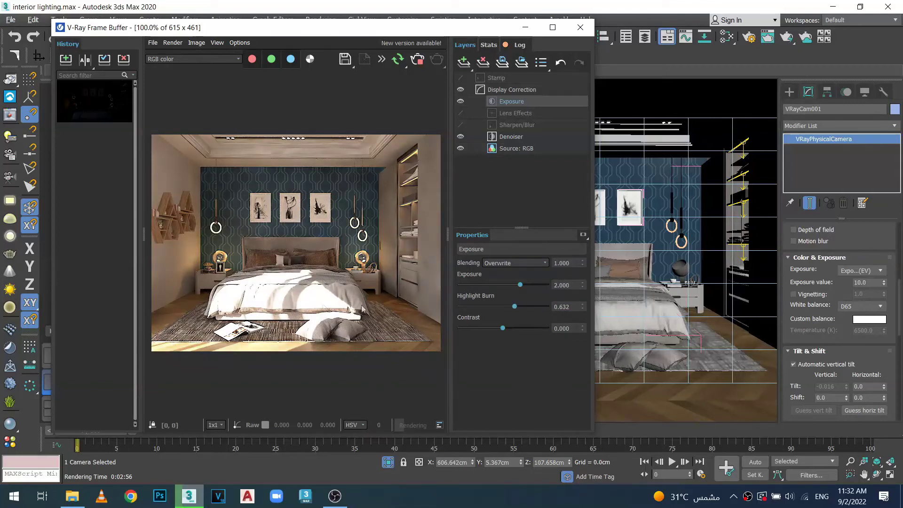
pyautogui.moveTo(514, 306); pyautogui.dragTo(551, 307)
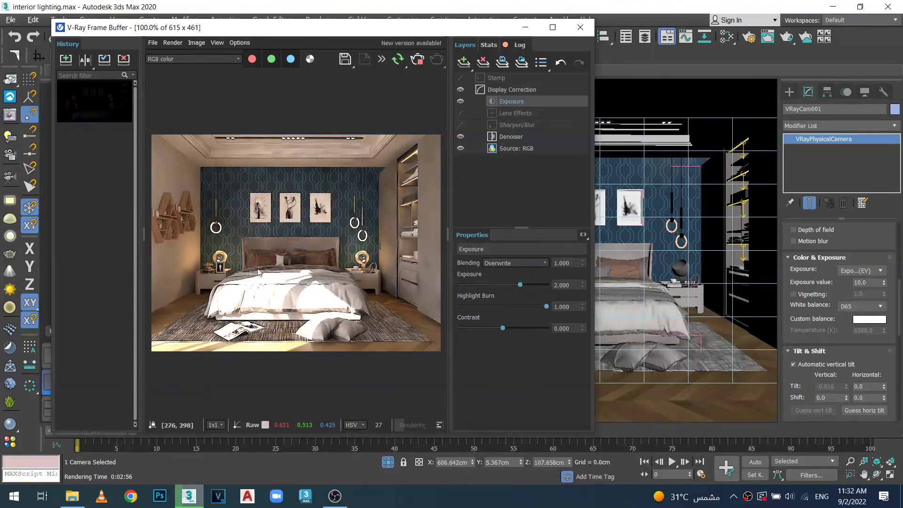
pyautogui.moveTo(546, 307); pyautogui.dragTo(452, 305)
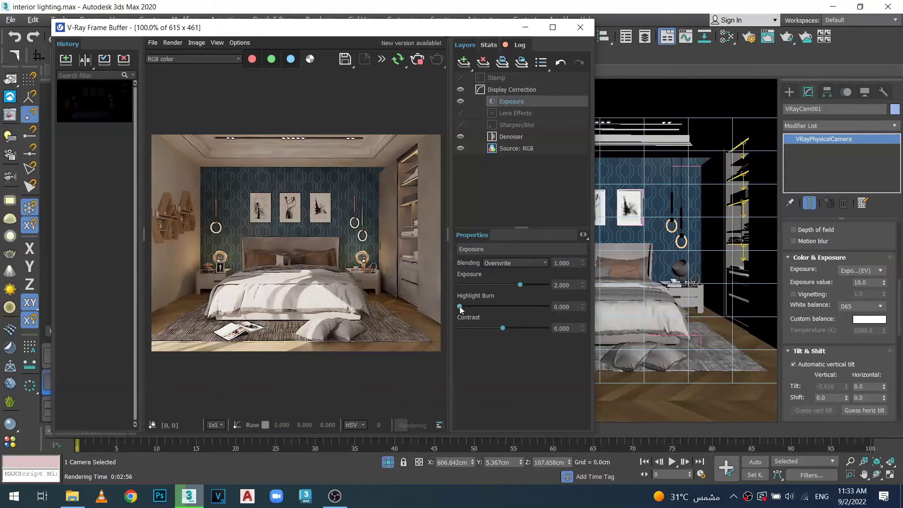
pyautogui.moveTo(465, 306); pyautogui.dragTo(478, 306)
pyautogui.moveTo(572, 306); pyautogui.dragTo(535, 306)
pyautogui.write('0.3')
pyautogui.press('Return')
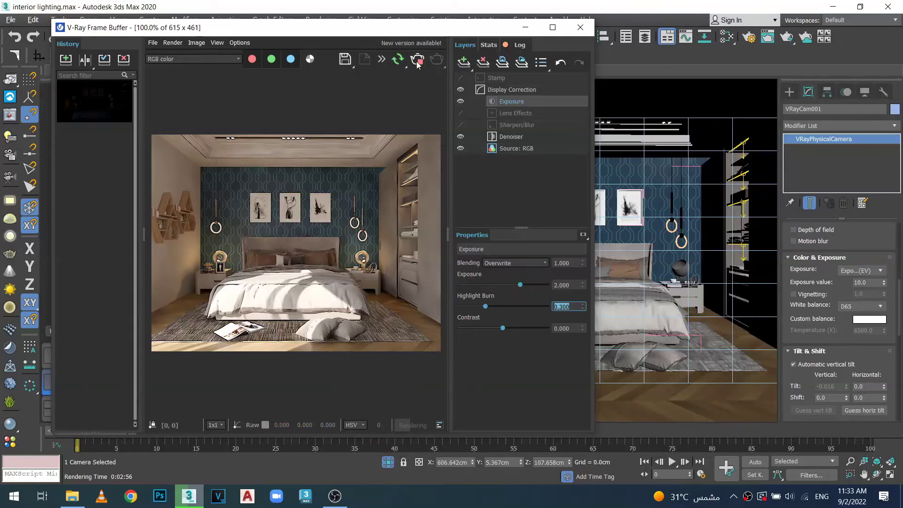
# Save the rendered image to the frame buffer history, stop the interactive render and close the frame buffer
pyautogui.click(65, 59)
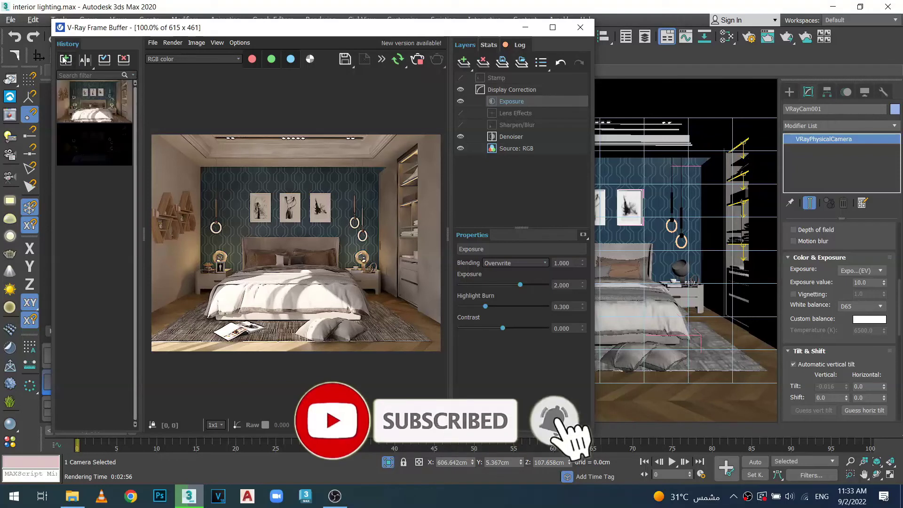
pyautogui.click(417, 61)
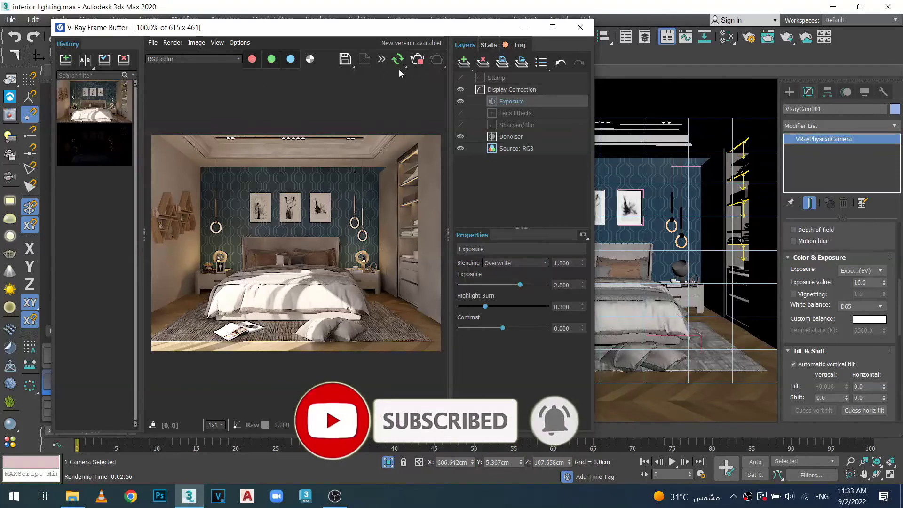
pyautogui.click(580, 27)
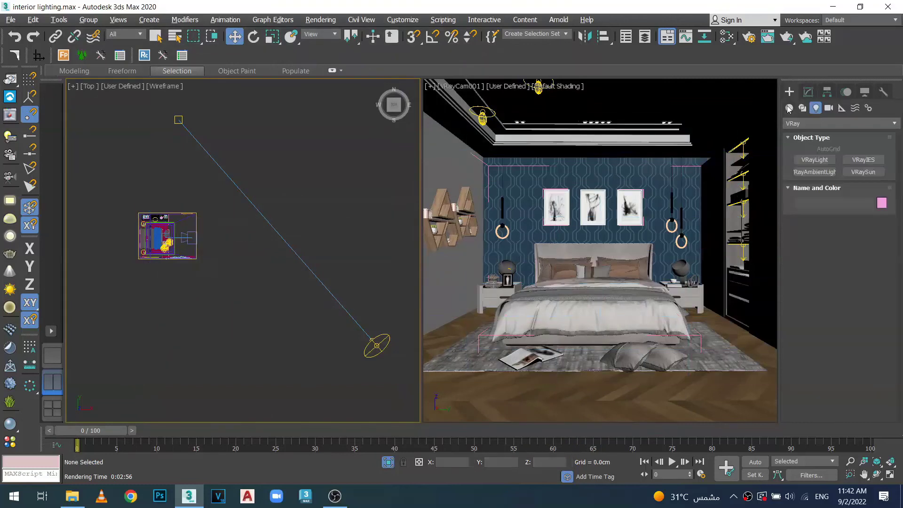
# Select the V-Ray sun in the top view and set its size multiplier to 2
pyautogui.click(788, 108)
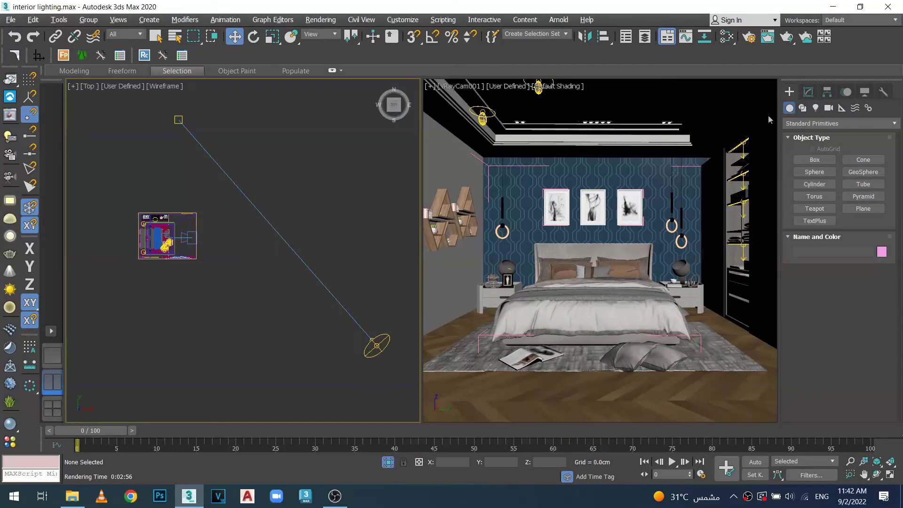
pyautogui.click(807, 92)
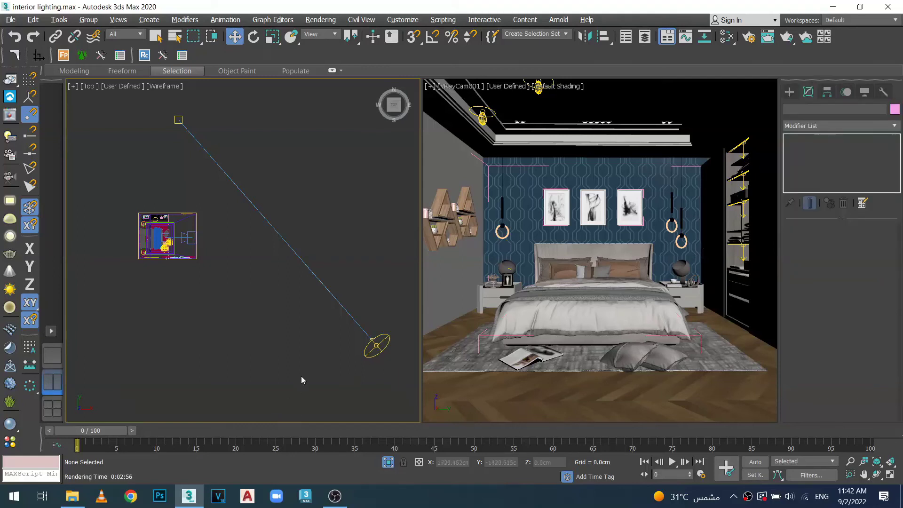
pyautogui.click(376, 346)
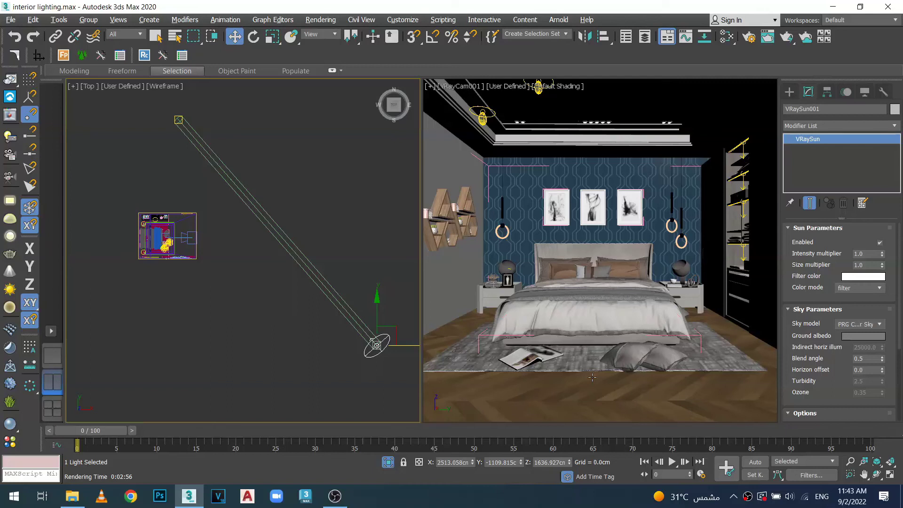
pyautogui.moveTo(869, 265); pyautogui.dragTo(827, 266)
pyautogui.write('2')
pyautogui.press('Return')
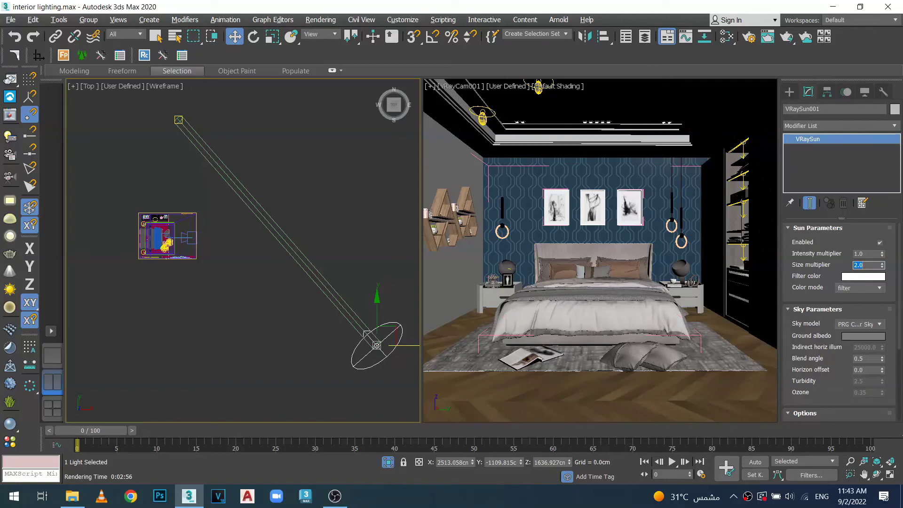
pyautogui.hotkey('shift', 'q')
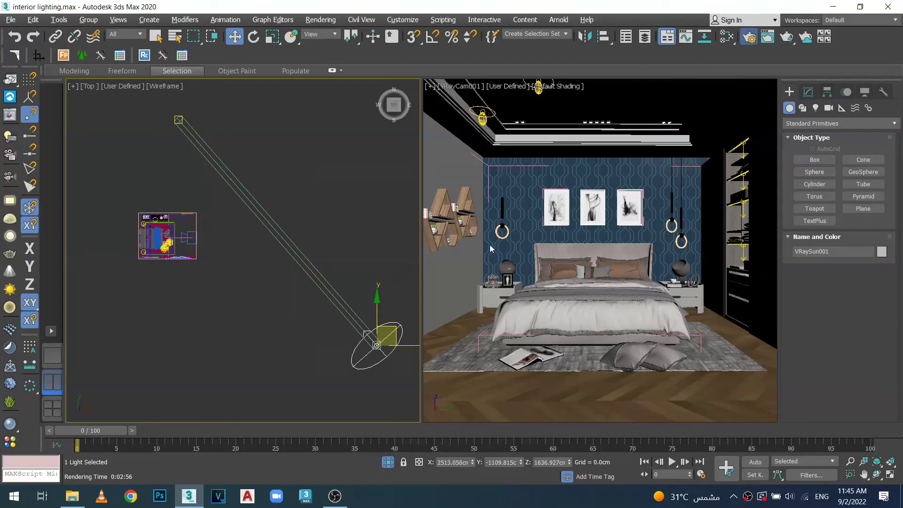
# Set the bucket image sampler's max subdivs to 24 and noise threshold to 0.005 in Render Setup
pyautogui.moveTo(409, 85)
pyautogui.mouseDown()
pyautogui.moveTo(378, 99)
pyautogui.moveTo(401, 97)
pyautogui.mouseUp()
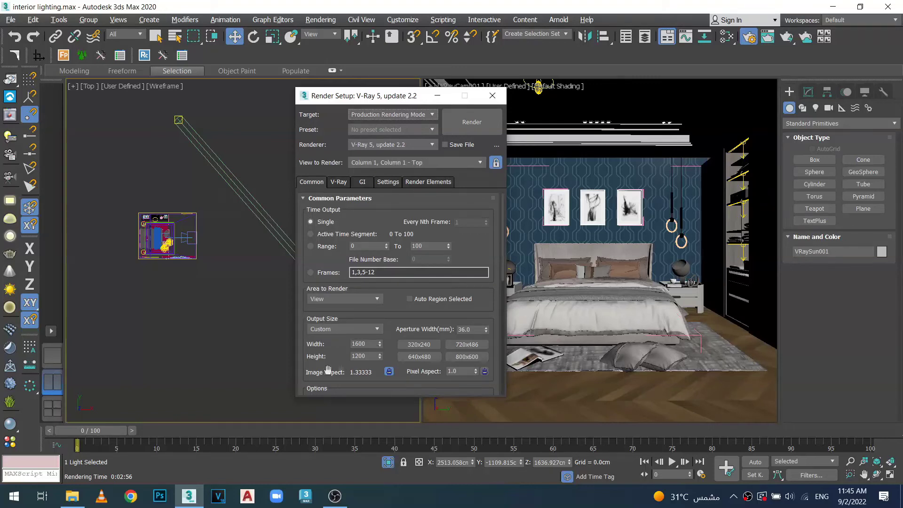
pyautogui.click(340, 182)
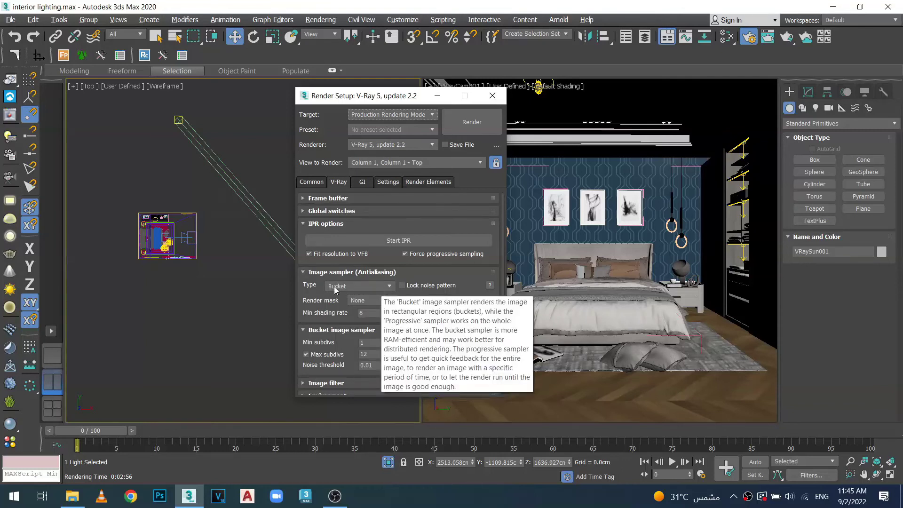
pyautogui.scroll(-2, 355, 343)
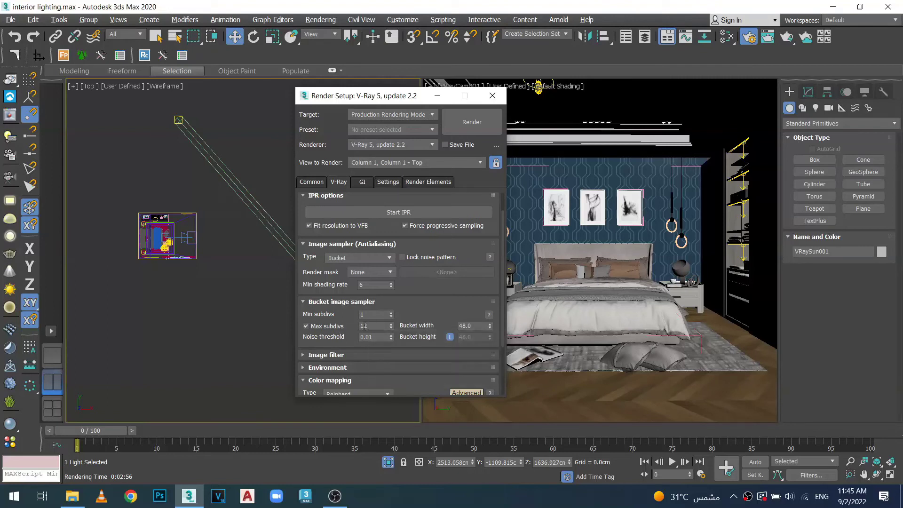
pyautogui.doubleClick(364, 326)
pyautogui.write('24')
pyautogui.moveTo(385, 99); pyautogui.dragTo(389, 62)
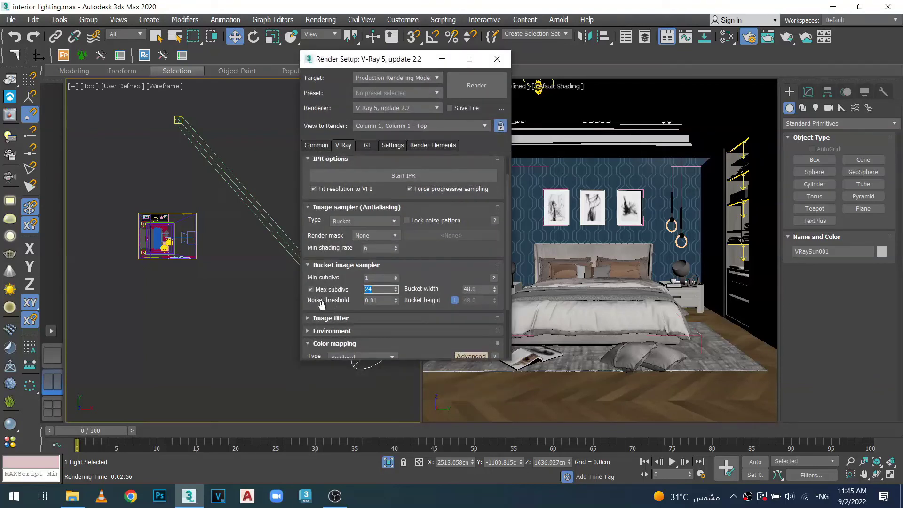
pyautogui.press('Tab')
pyautogui.write('.')
# Set the burn value of the Reinhard color mapping to 0.5 in the V-Ray render settings
pyautogui.click(308, 343)
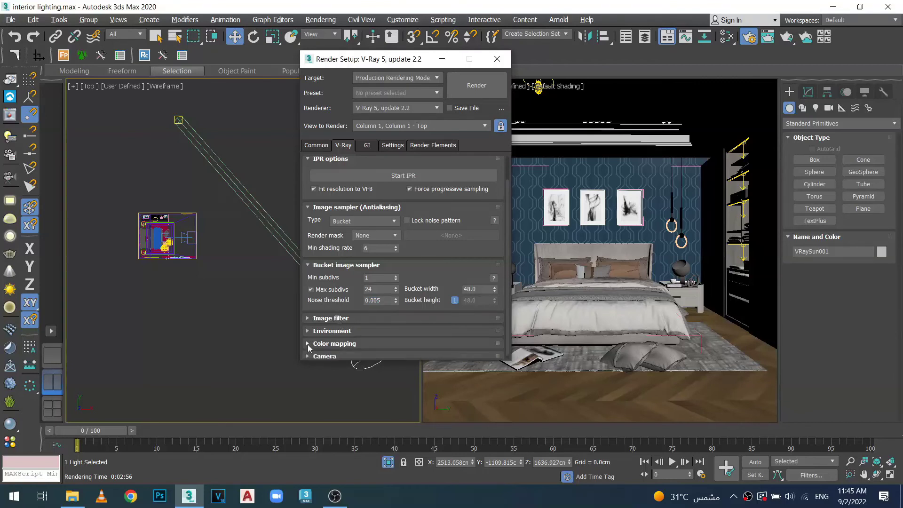
pyautogui.click(314, 346)
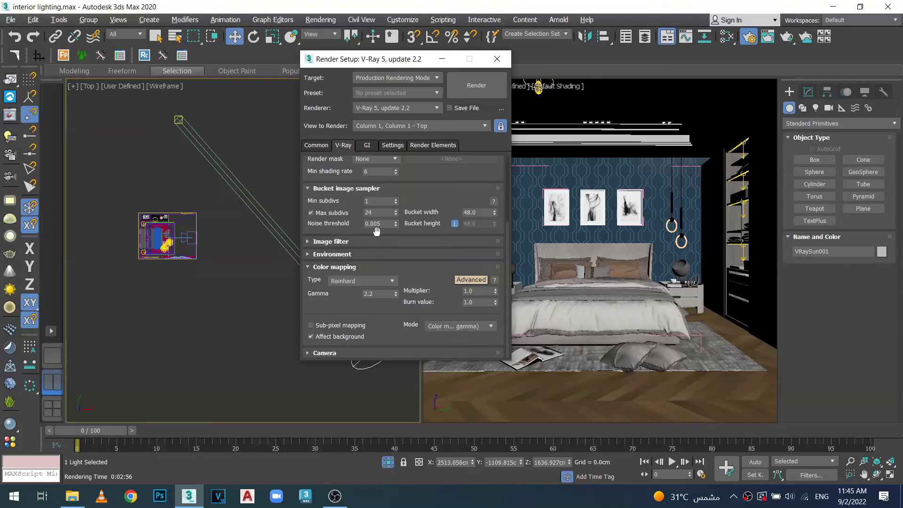
pyautogui.moveTo(372, 234); pyautogui.dragTo(344, 316)
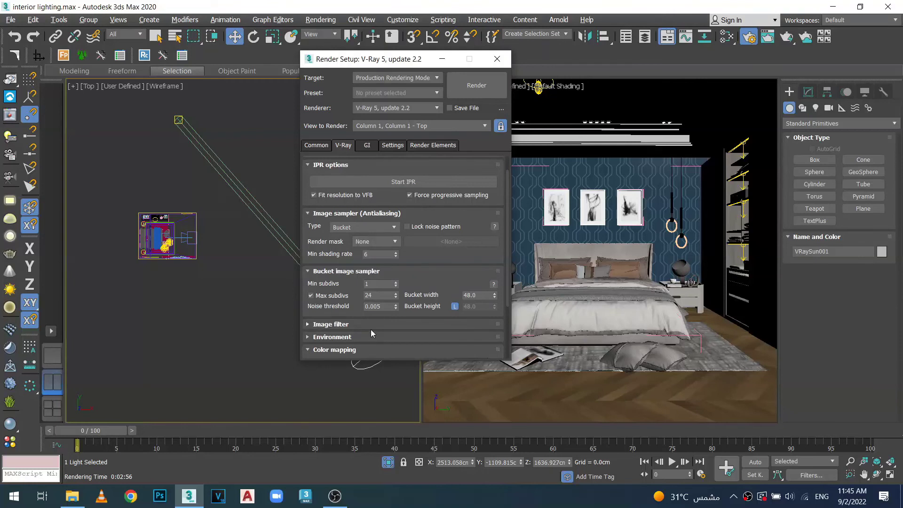
pyautogui.moveTo(369, 328); pyautogui.dragTo(378, 203)
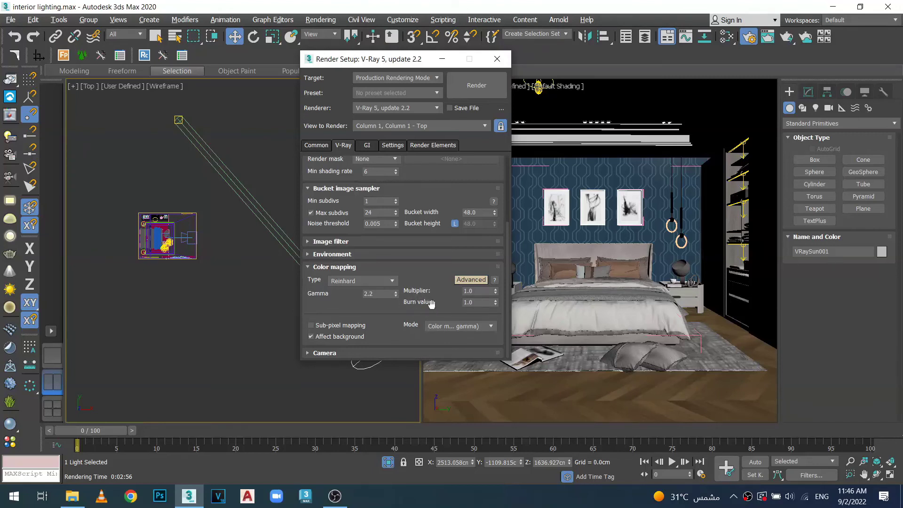
pyautogui.moveTo(478, 304); pyautogui.dragTo(443, 303)
pyautogui.write('.5')
pyautogui.click(492, 326)
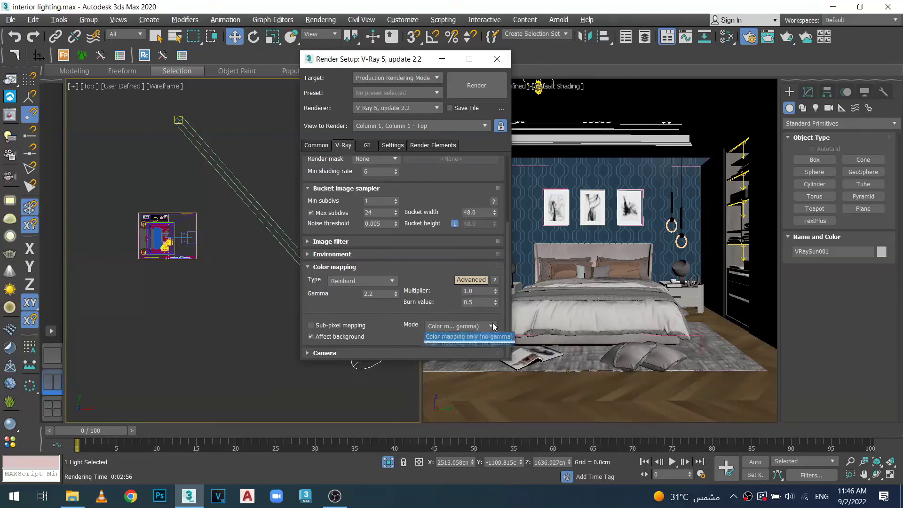
pyautogui.click(395, 324)
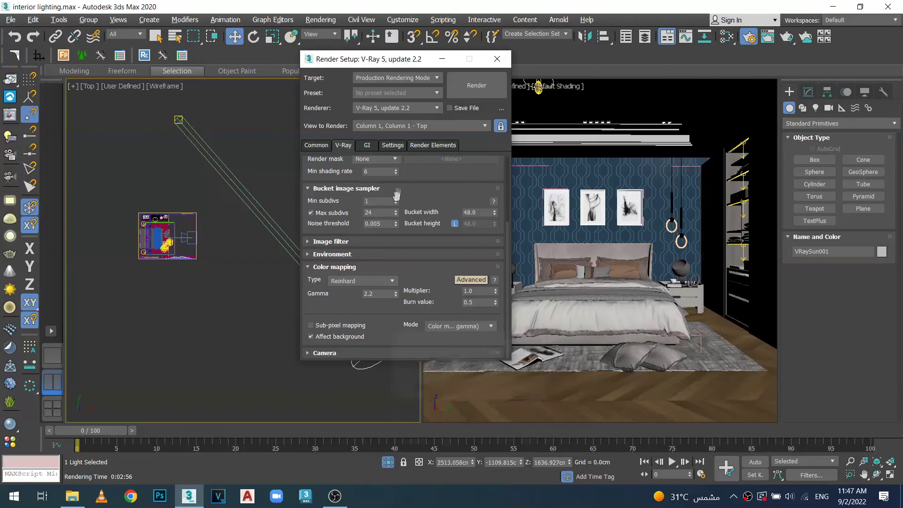
# Keep Irradiance map as the primary GI engine and set the irradiance map preset to High
pyautogui.click(367, 145)
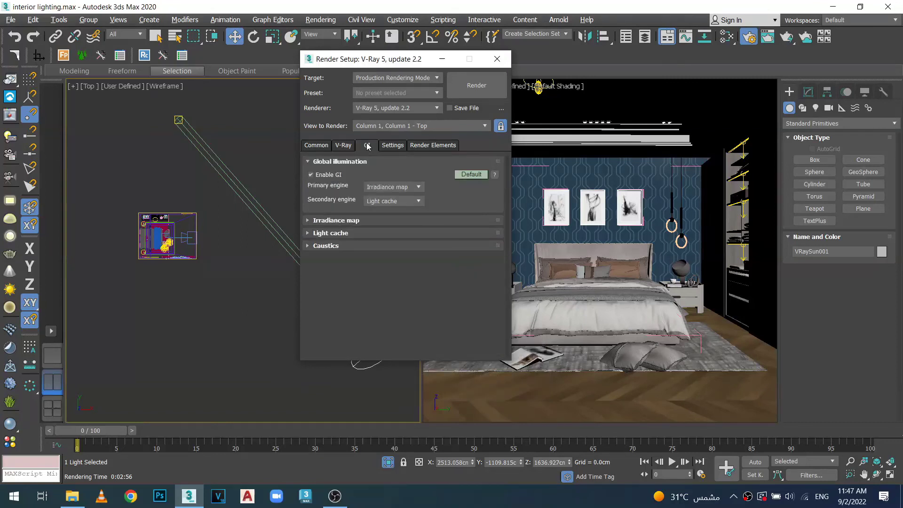
pyautogui.click(419, 188)
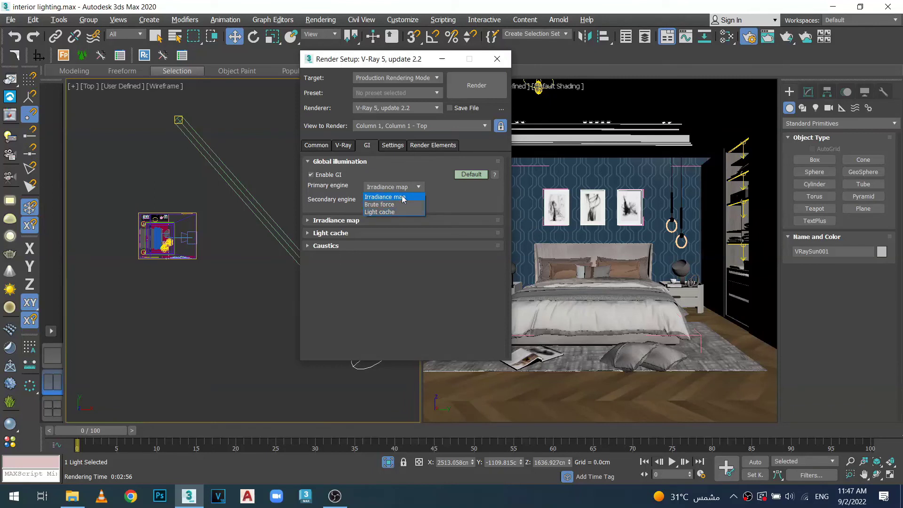
pyautogui.click(307, 220)
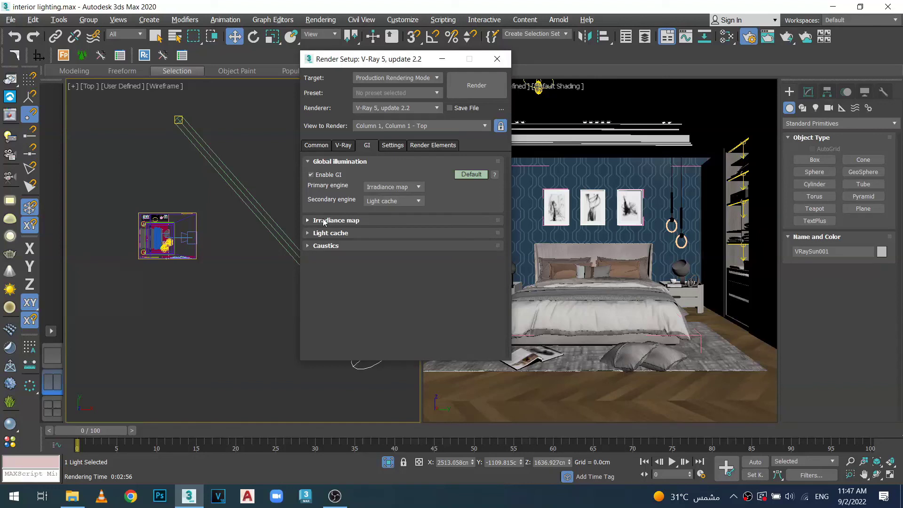
pyautogui.click(308, 220)
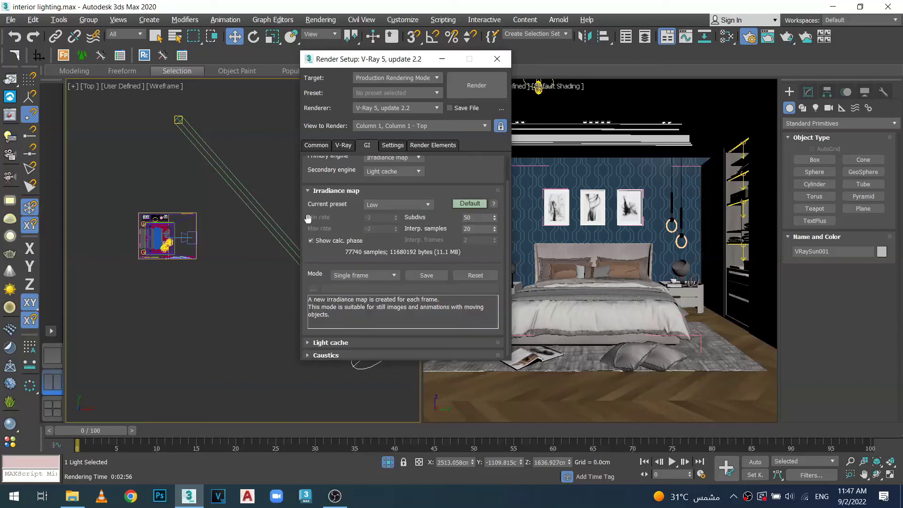
pyautogui.click(428, 205)
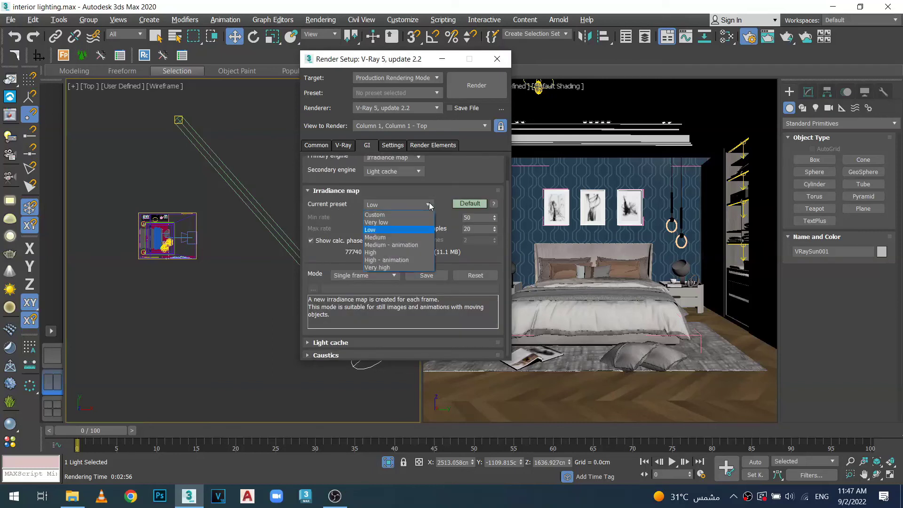
pyautogui.click(377, 253)
pyautogui.click(313, 192)
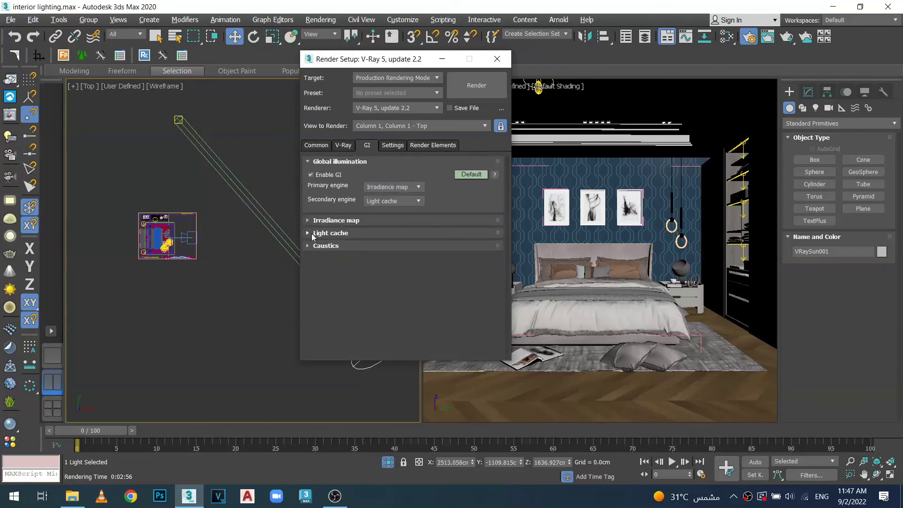
# Set the light cache subdivs to 900 in the global illumination settings
pyautogui.click(313, 234)
pyautogui.moveTo(380, 259); pyautogui.dragTo(341, 259)
pyautogui.write('1000')
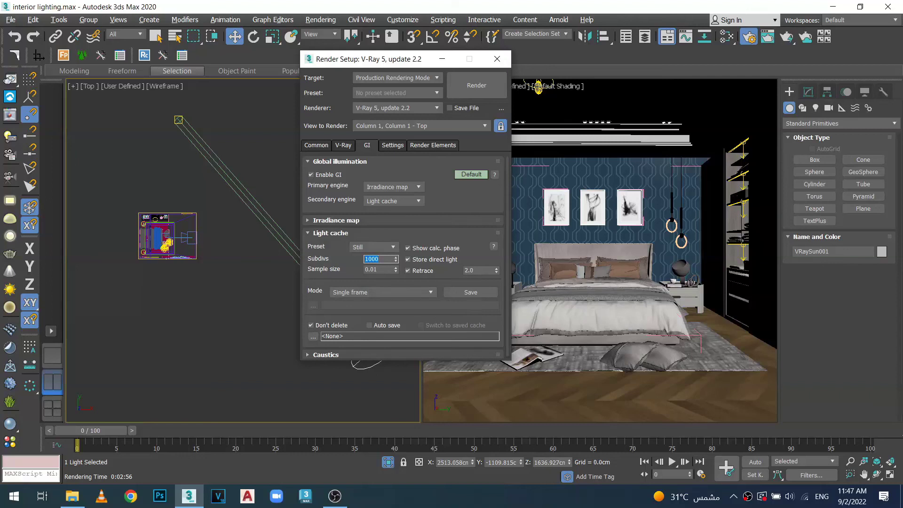
pyautogui.write('900')
pyautogui.click(320, 233)
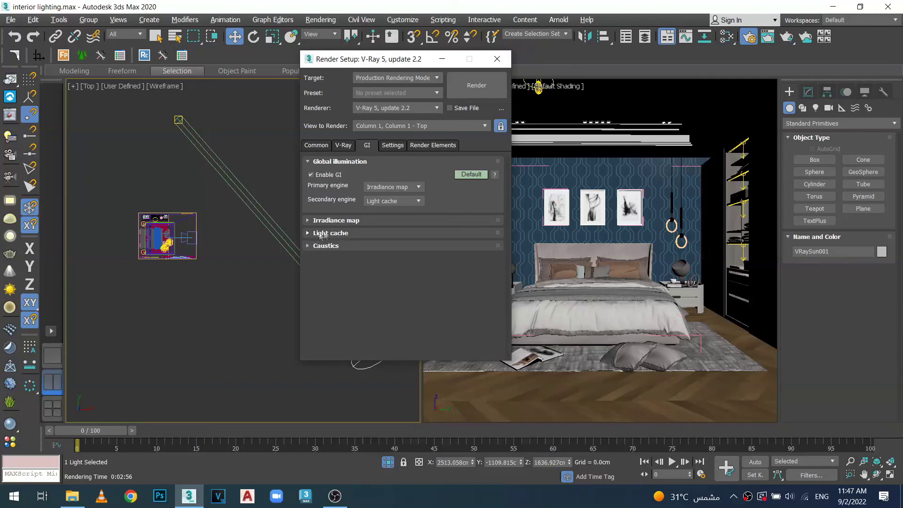
# Examine the configured render elements and the list of available ones without adding any
pyautogui.click(433, 146)
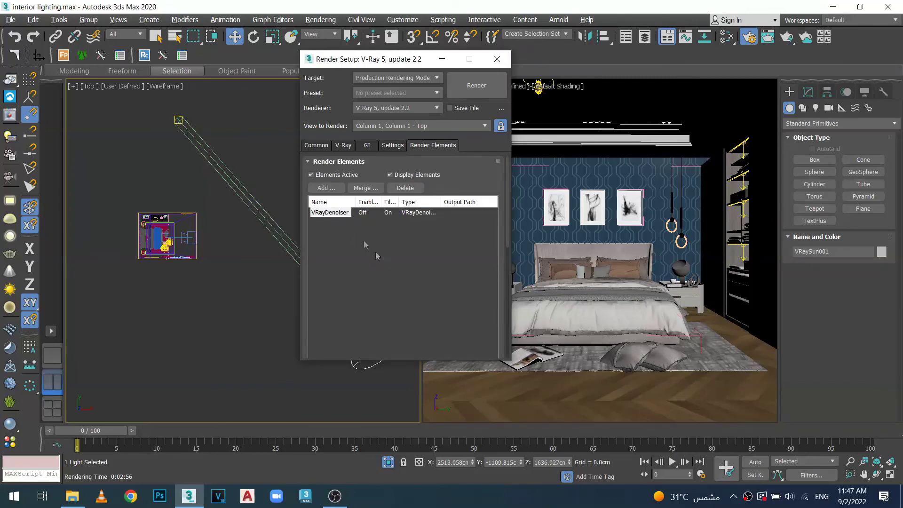
pyautogui.click(331, 189)
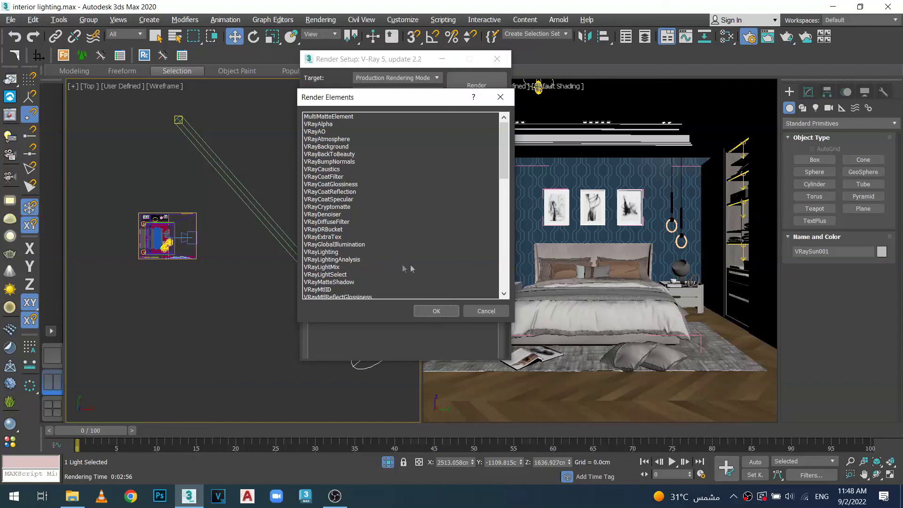
pyautogui.click(434, 315)
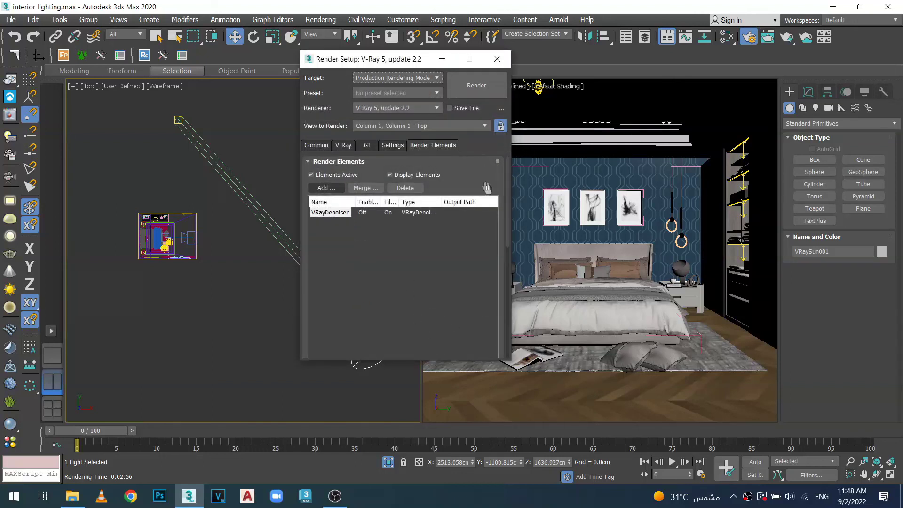
# Move Render Setup clear of the camera view, activate that view and run the production render
pyautogui.moveTo(401, 59); pyautogui.dragTo(236, 59)
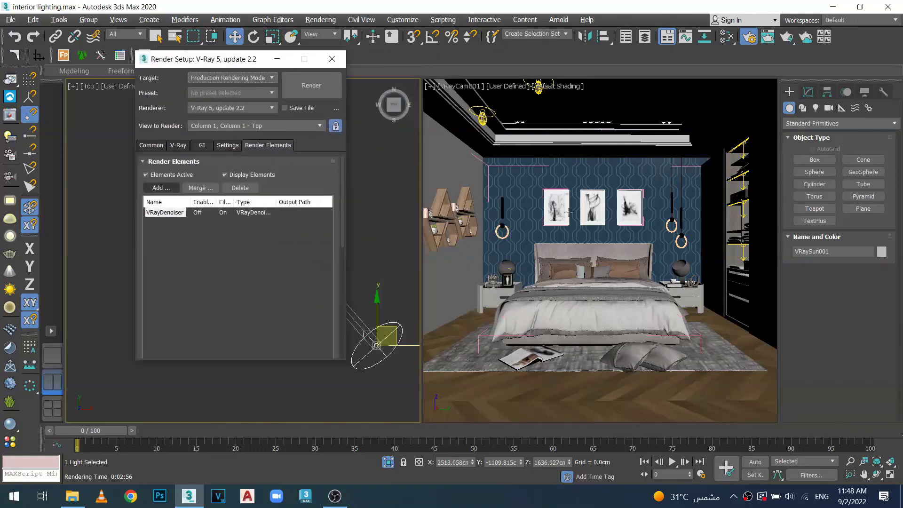
pyautogui.click(680, 109)
pyautogui.click(297, 88)
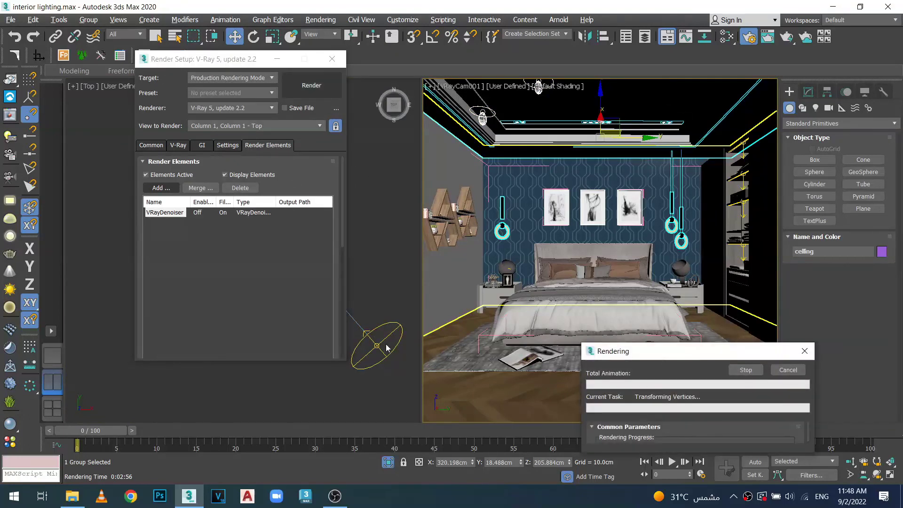
pyautogui.scroll(1, 440, 237)
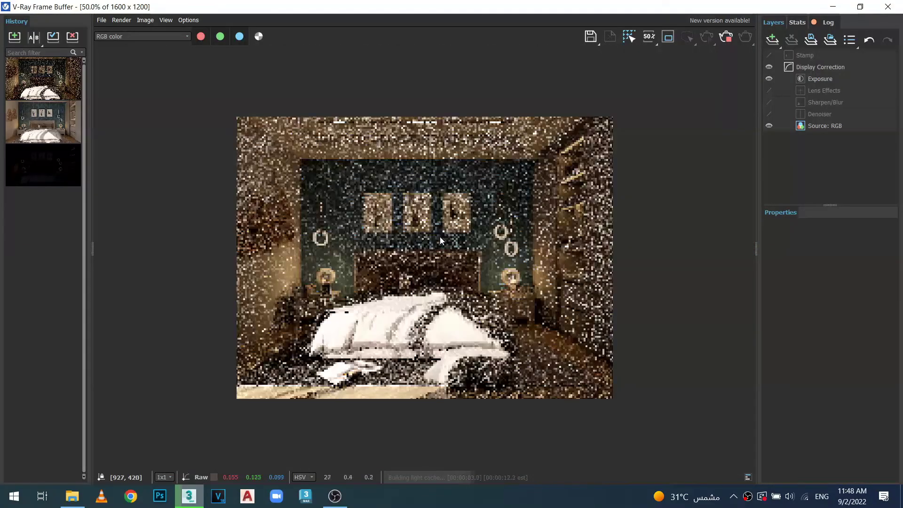
pyautogui.scroll(1, 440, 238)
pyautogui.scroll(-1, 441, 240)
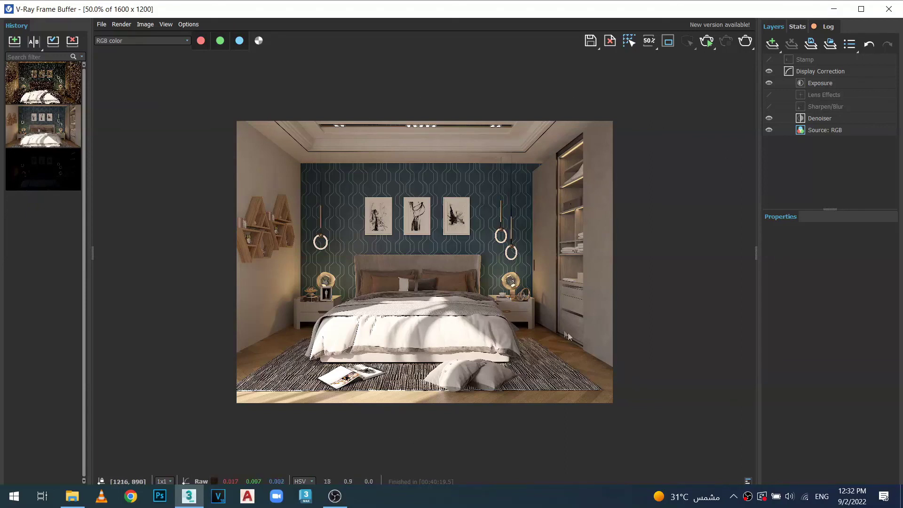
# Add a White Balance layer to the rendered image, try temperatures up to 10000 and set it to 6500
pyautogui.click(771, 45)
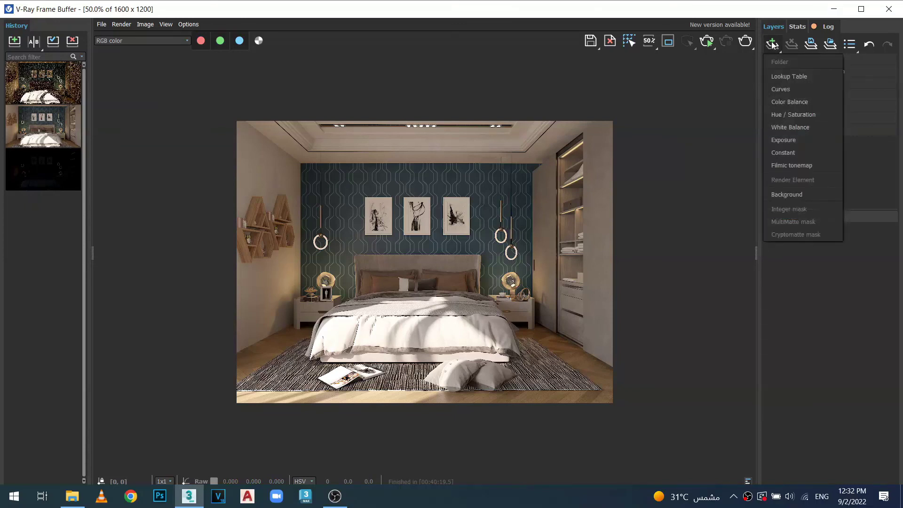
pyautogui.click(785, 126)
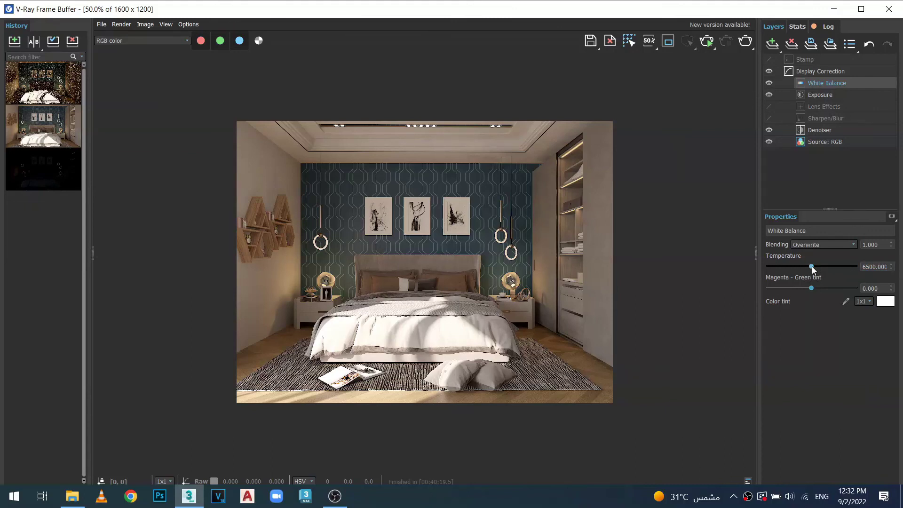
pyautogui.moveTo(812, 266); pyautogui.dragTo(833, 268)
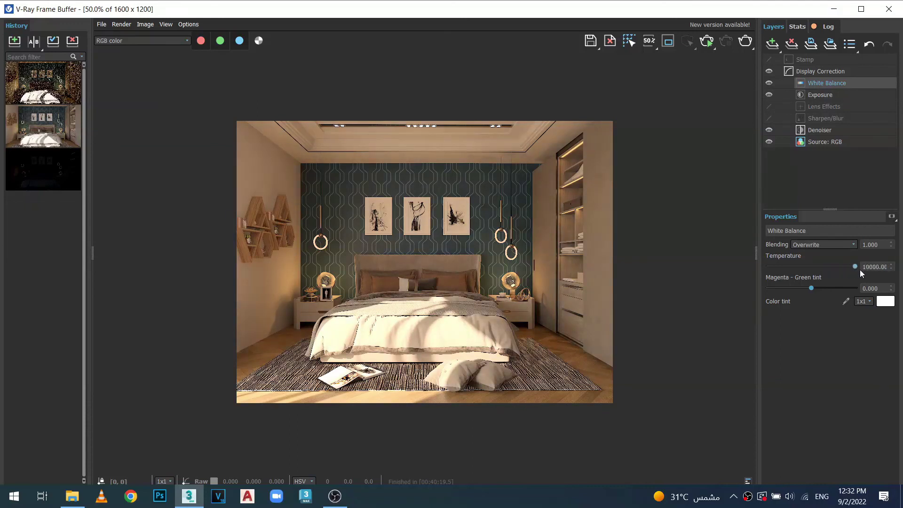
pyautogui.moveTo(859, 270); pyautogui.dragTo(821, 271)
pyautogui.doubleClick(884, 267)
pyautogui.write('6500')
pyautogui.press('Return')
# Try white balance temperatures of 6000 and 7000 on the render, and return the value to 6500
pyautogui.write('6000')
pyautogui.press('Return')
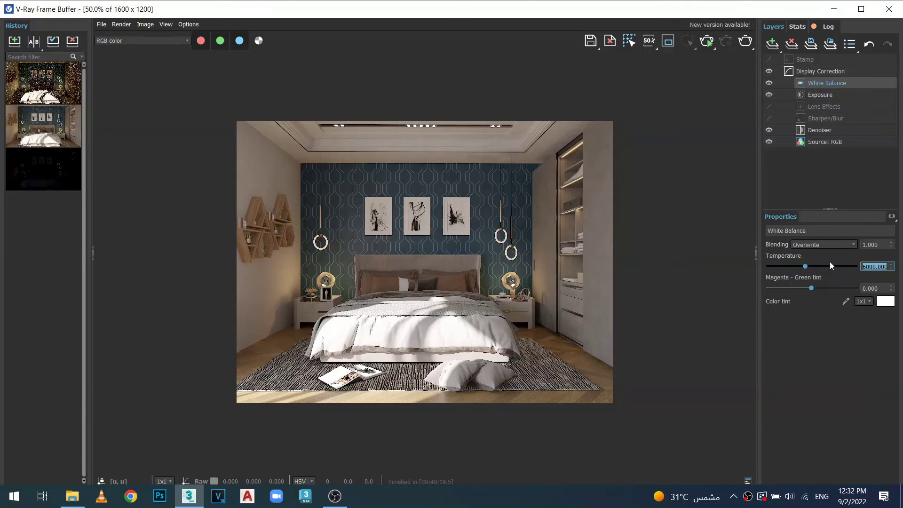
pyautogui.write('7000')
pyautogui.press('Return')
pyautogui.write('6500')
pyautogui.press('Return')
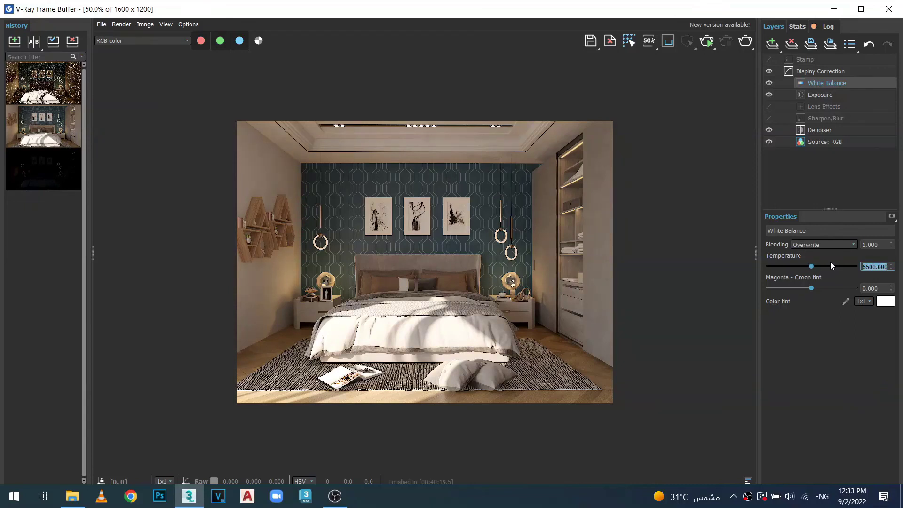